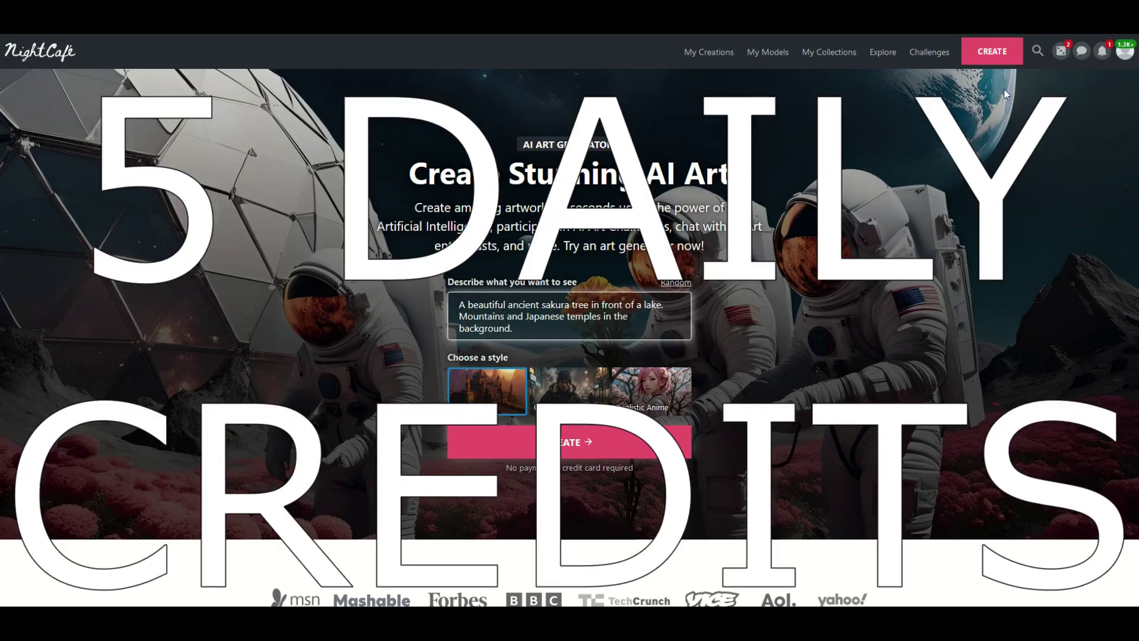
Step: Claim the 5 free daily credits from the account inbox and close the inbox
left_click(1081, 52)
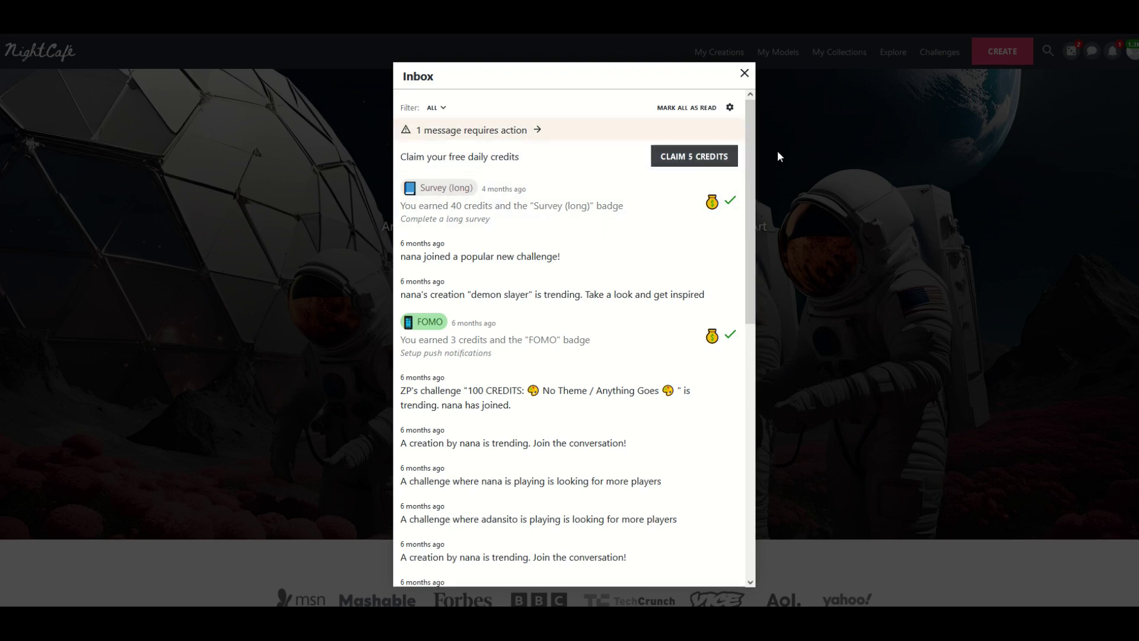
left_click(693, 157)
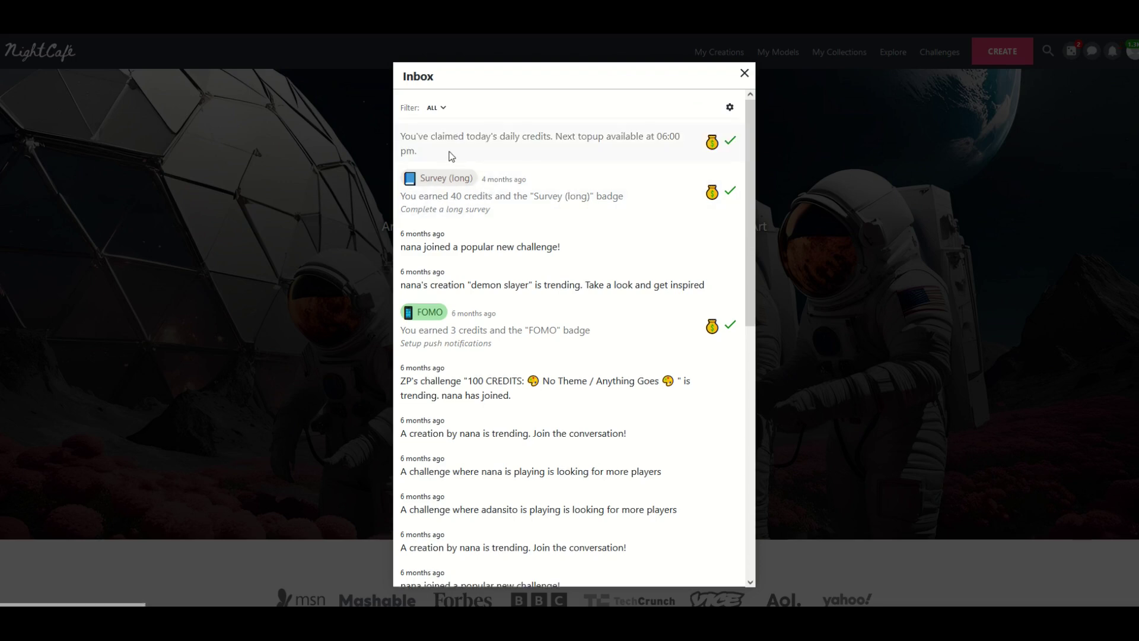
left_click(742, 76)
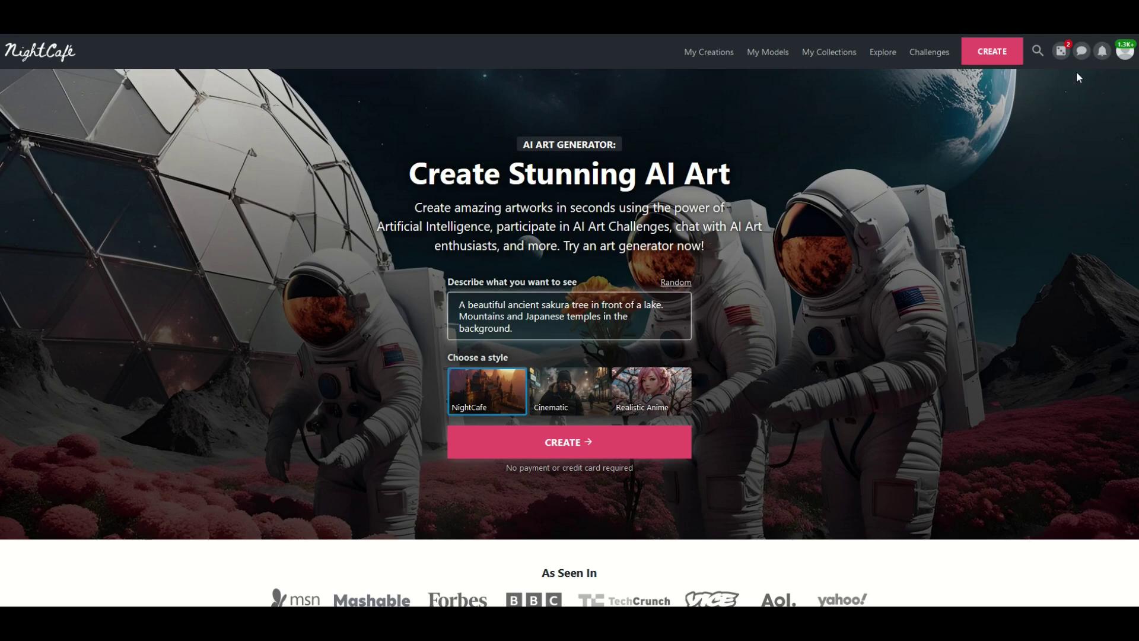
left_click(1123, 59)
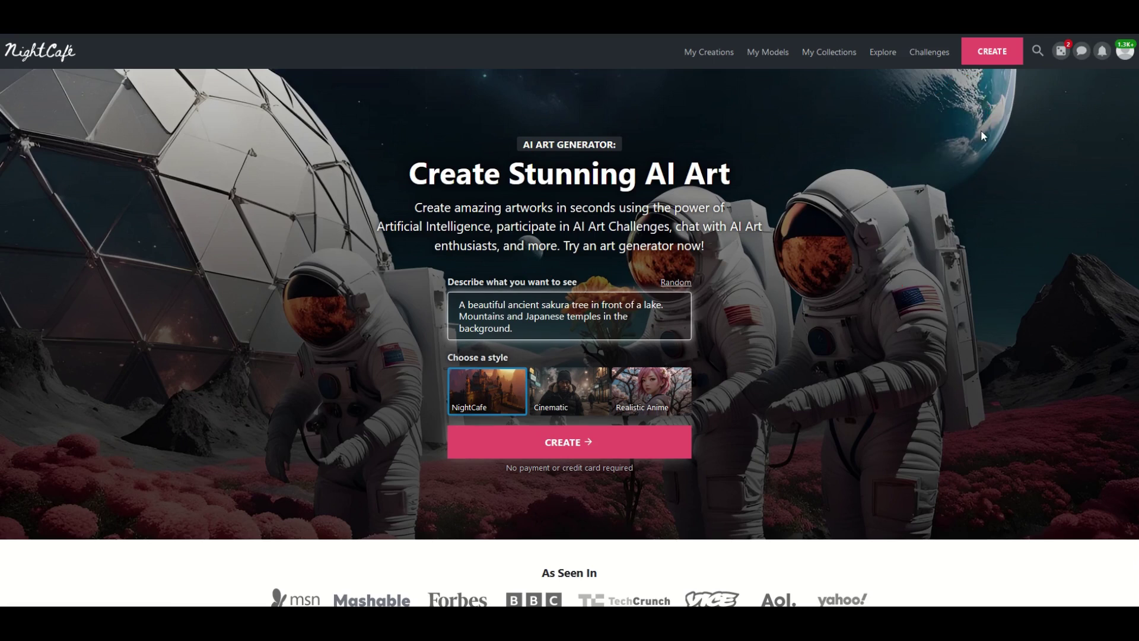
Step: Open the image creation workspace and review the available creation types, keeping Text to image
left_click(988, 59)
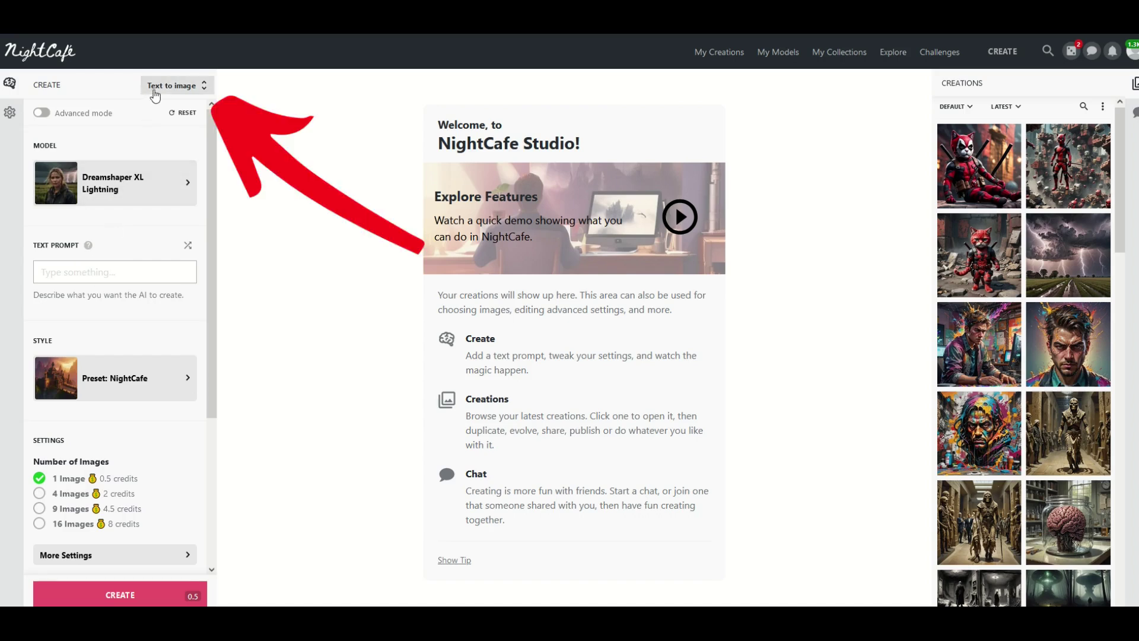
left_click(190, 90)
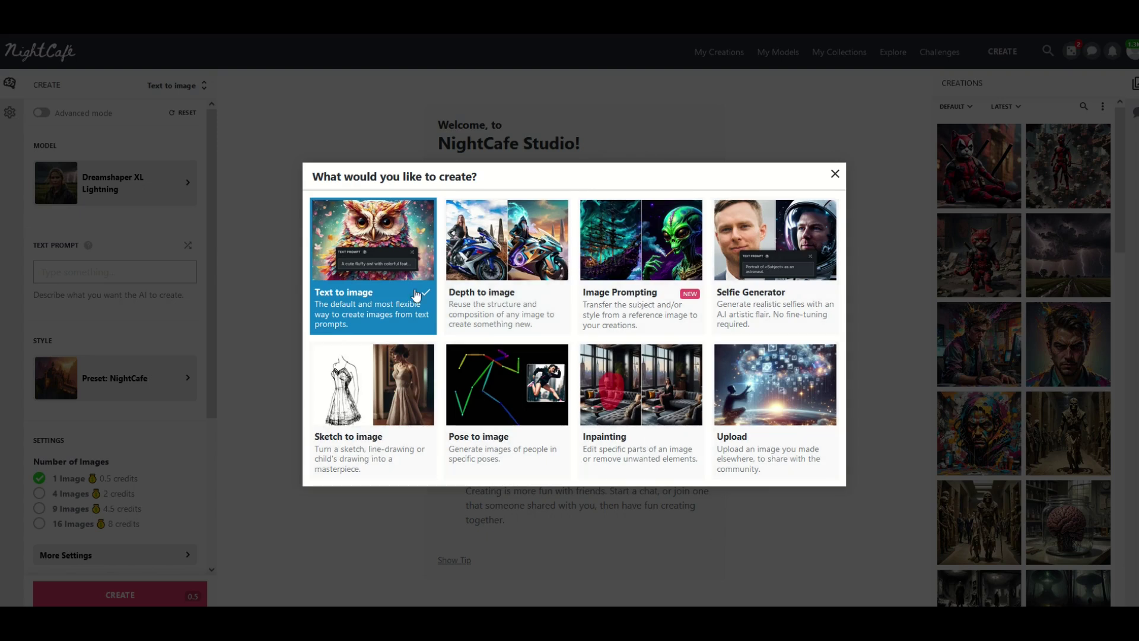
left_click(835, 174)
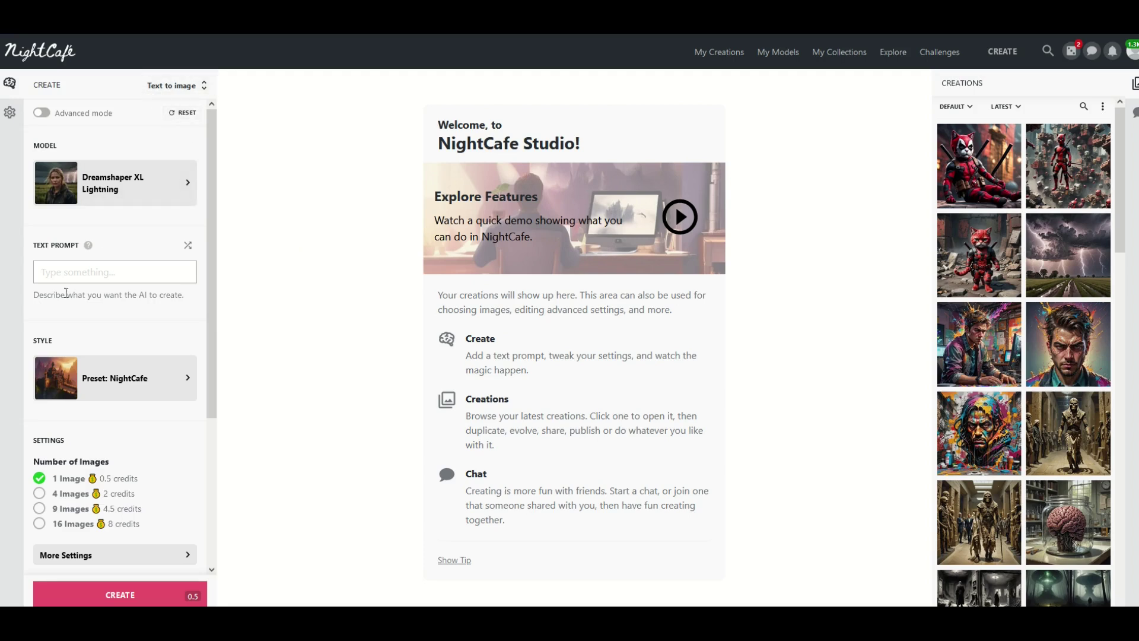
Step: Enter the text prompt "smiling man wearing a tuxedo in a forest" and set the number of images to 1
left_click(63, 274)
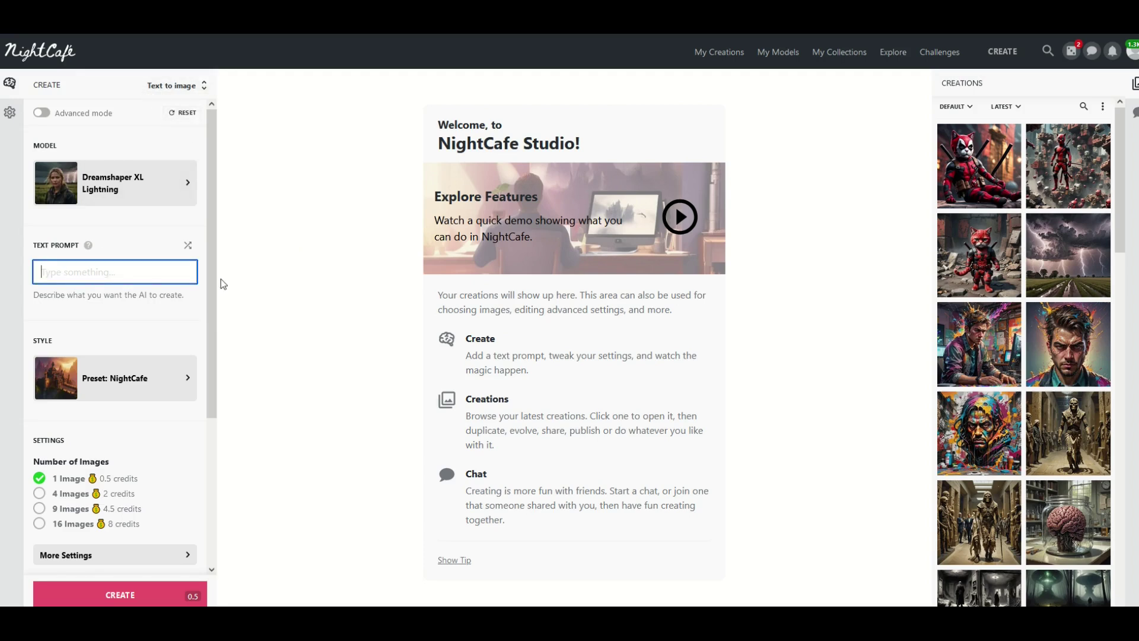
type("smiling man wearing a tuxedo in a forest")
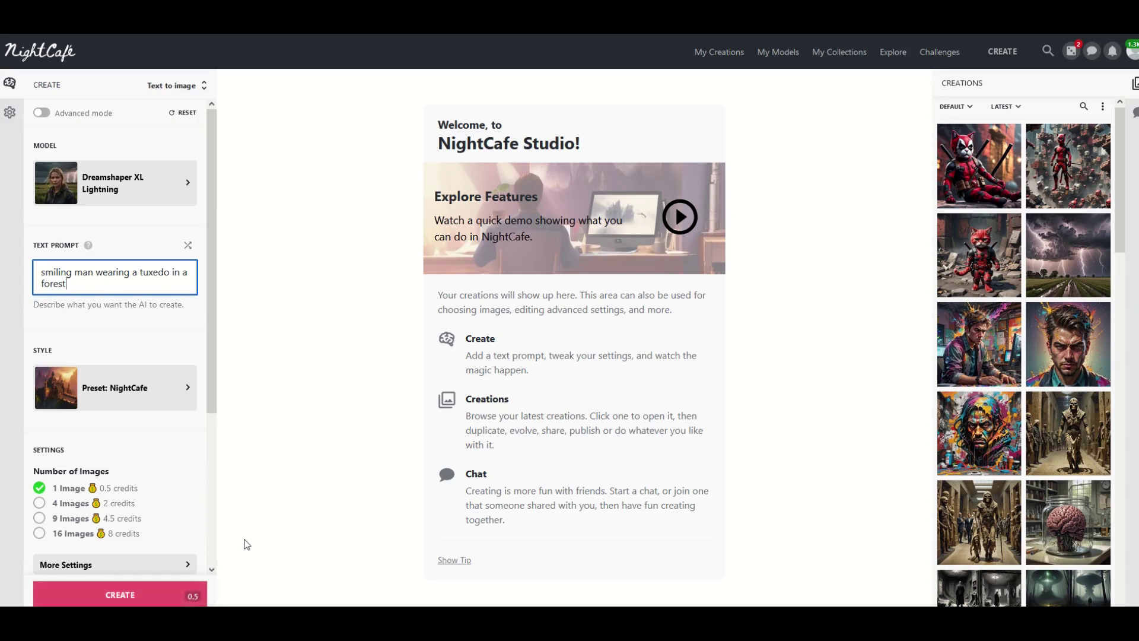
left_click(71, 533)
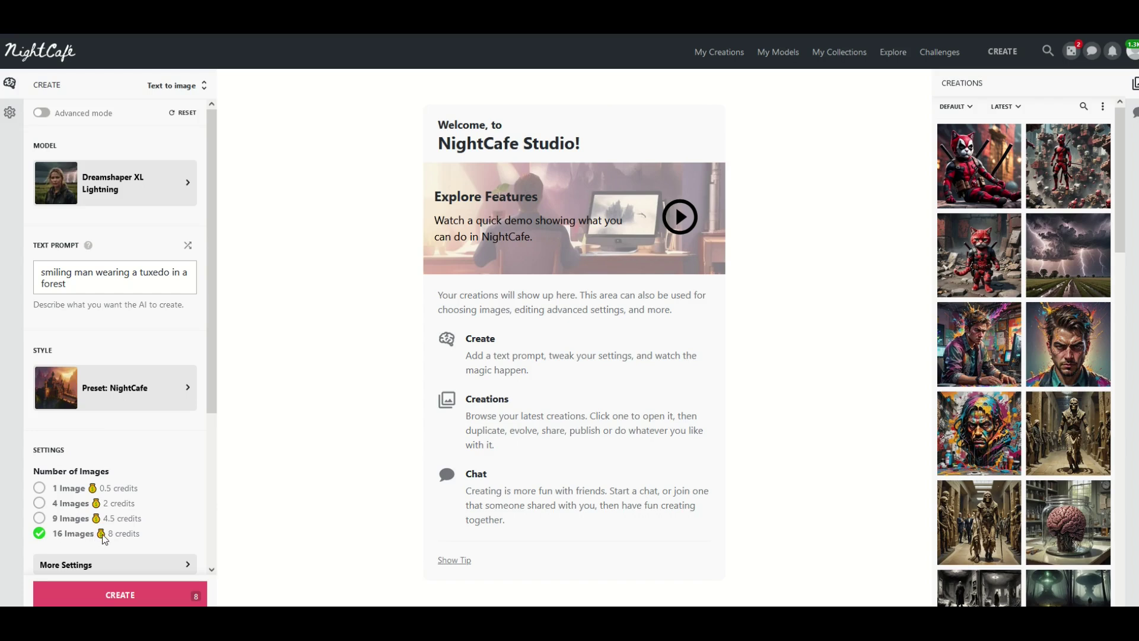
left_click(39, 488)
Step: Browse the checkpoint models and choose Crystal Clear XL as the generation model
left_click(145, 182)
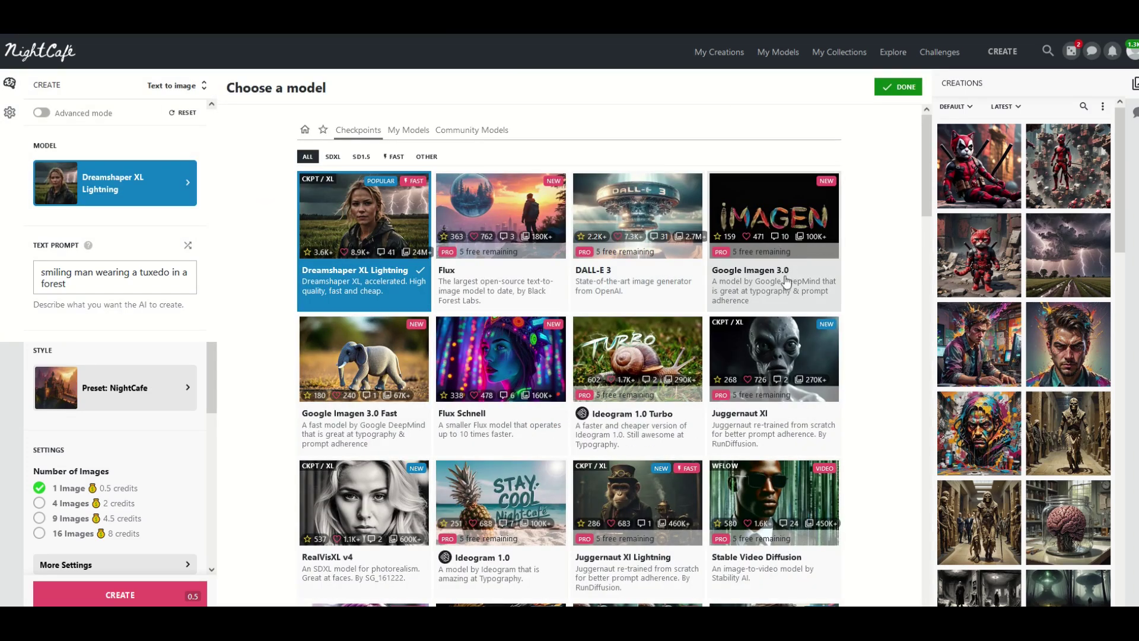
scroll(431, 307, "down", 1)
scroll(431, 308, "down", 5)
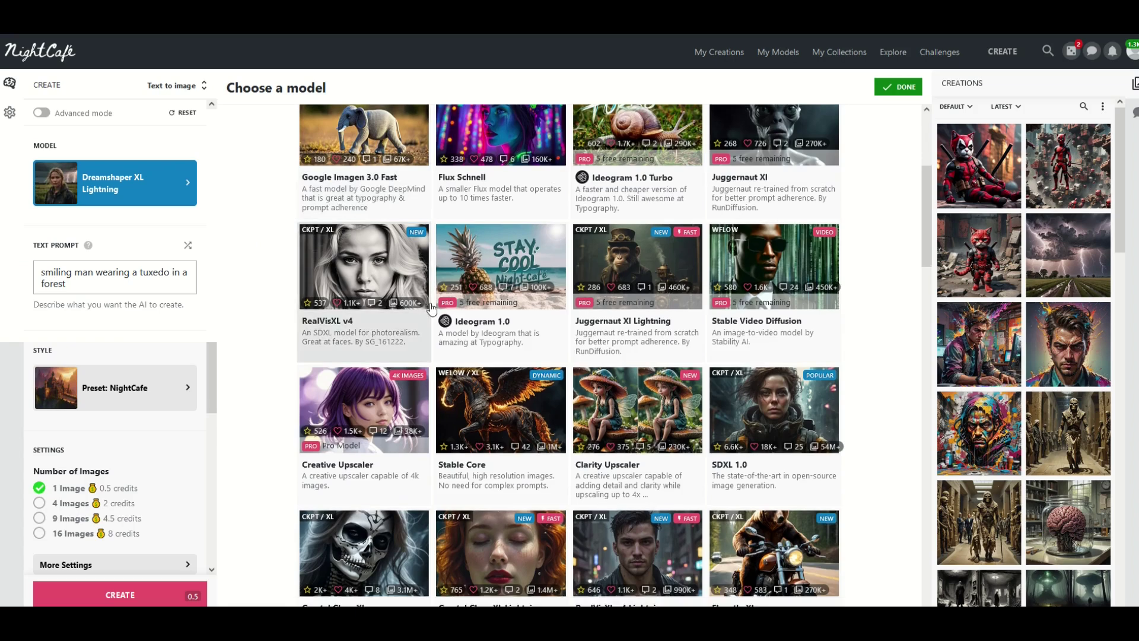
scroll(432, 307, "down", 3)
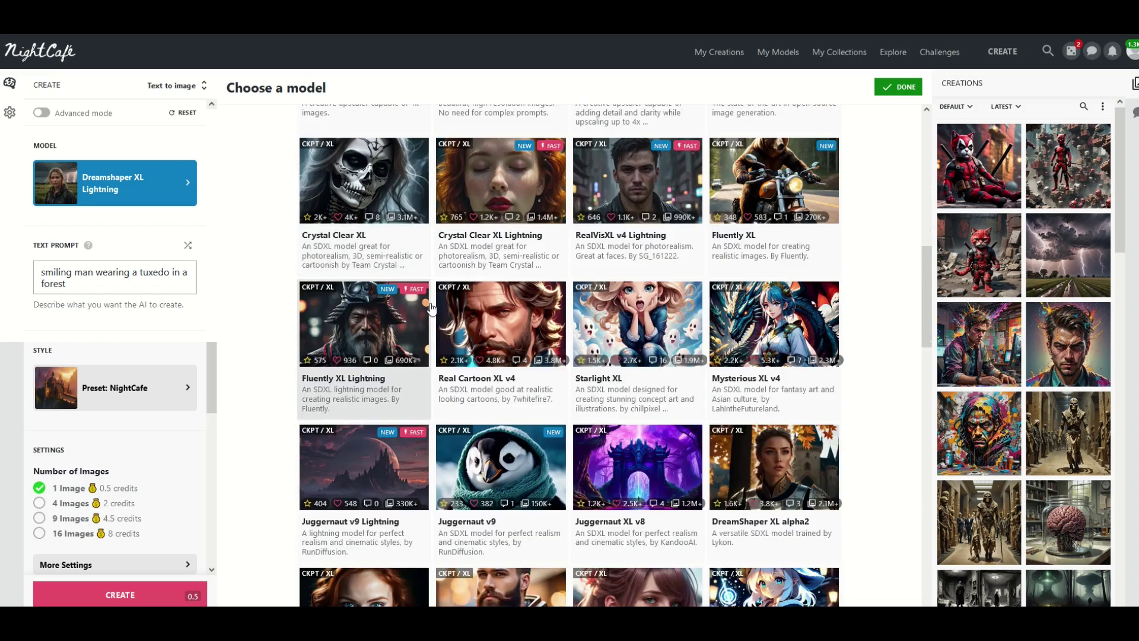
scroll(427, 309, "up", 9)
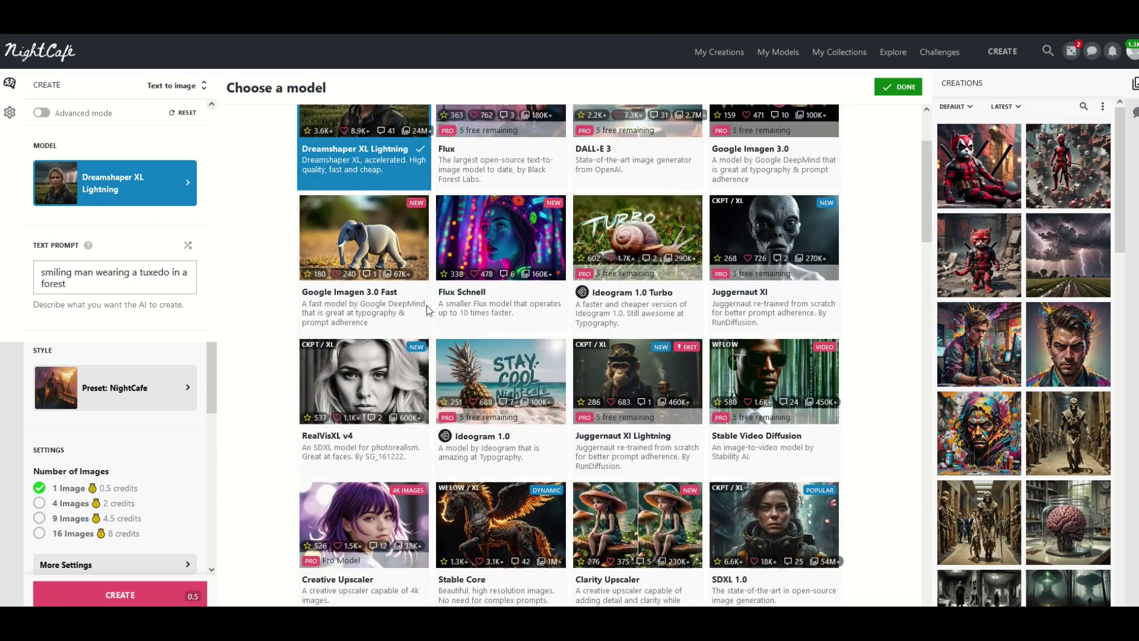
scroll(367, 290, "down", 7)
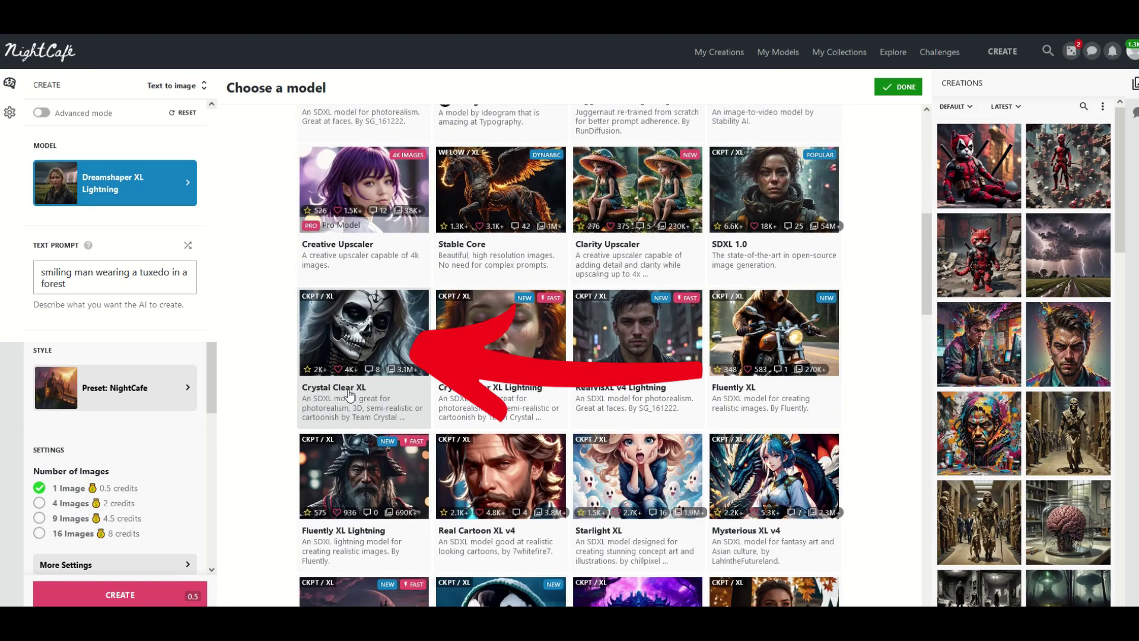
left_click(344, 352)
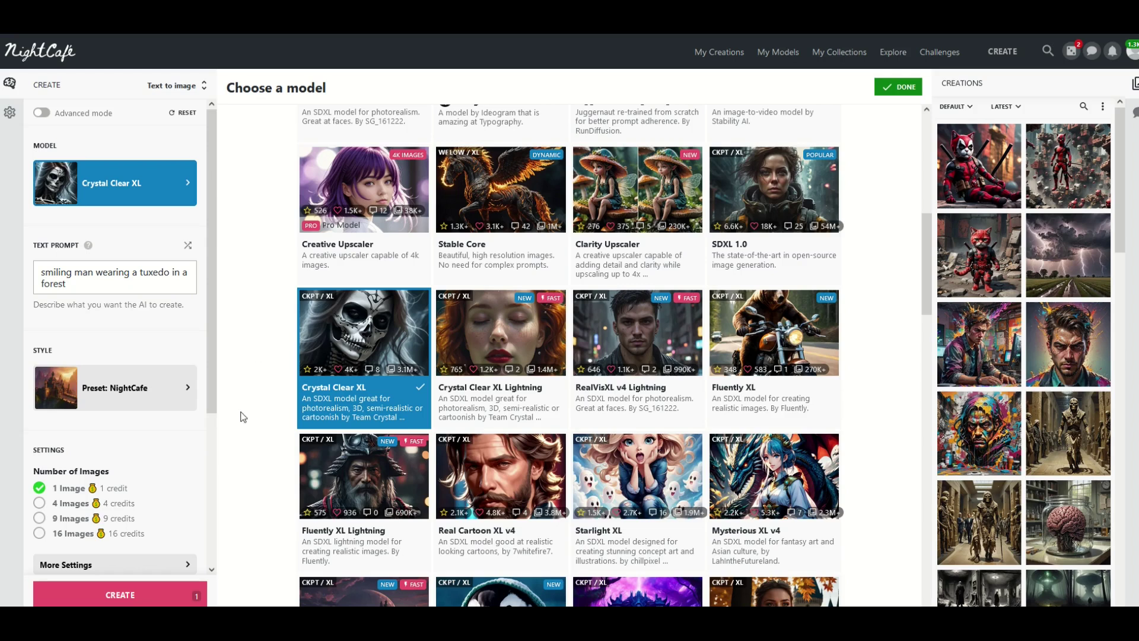
scroll(224, 416, "up", 8)
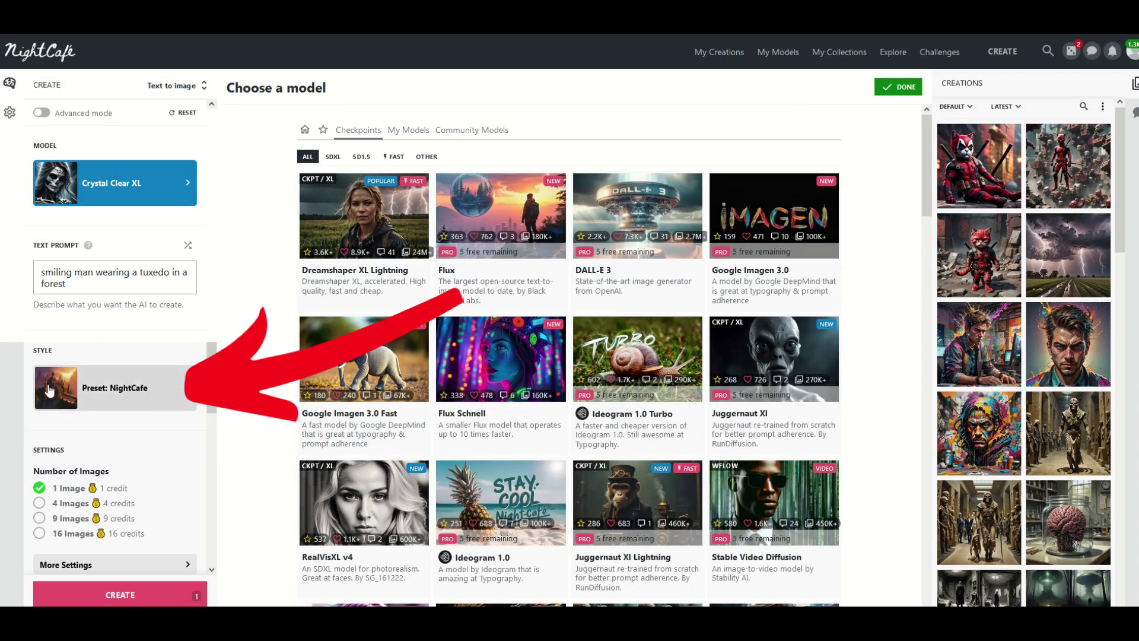
Step: Browse the preset styles and select Cosmic as the image style
left_click(136, 389)
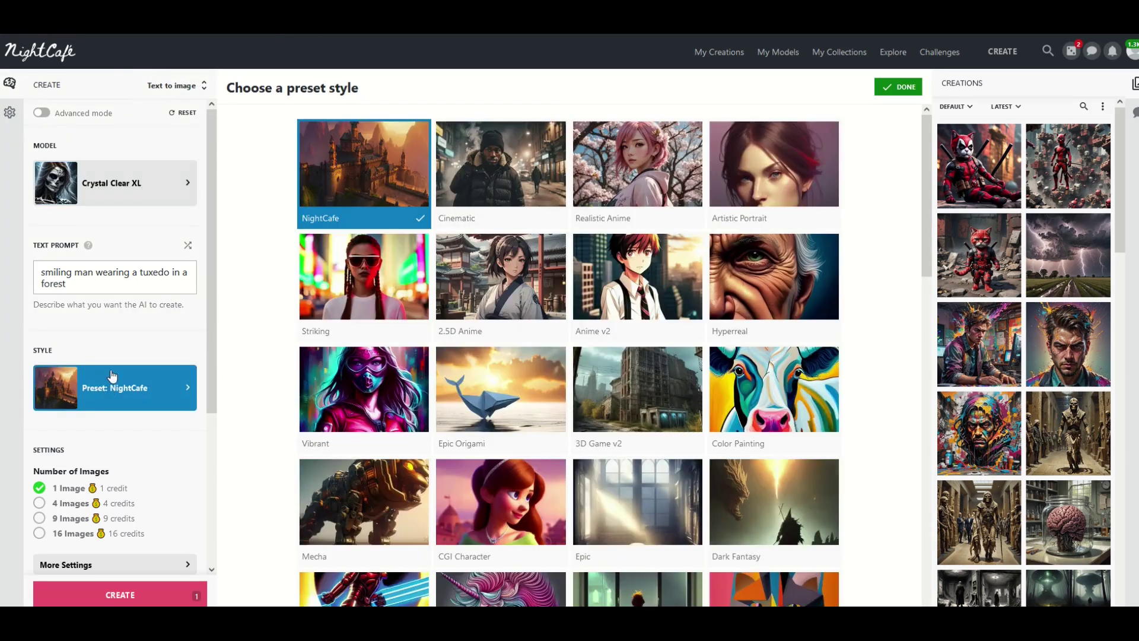
scroll(596, 248, "down", 9)
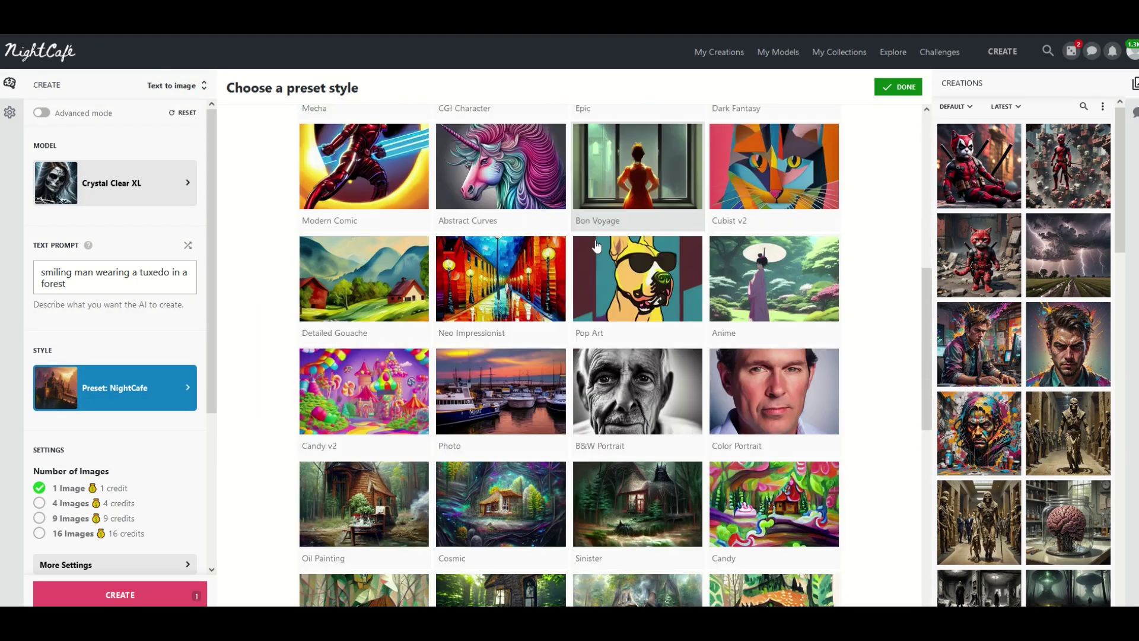
scroll(596, 247, "down", 6)
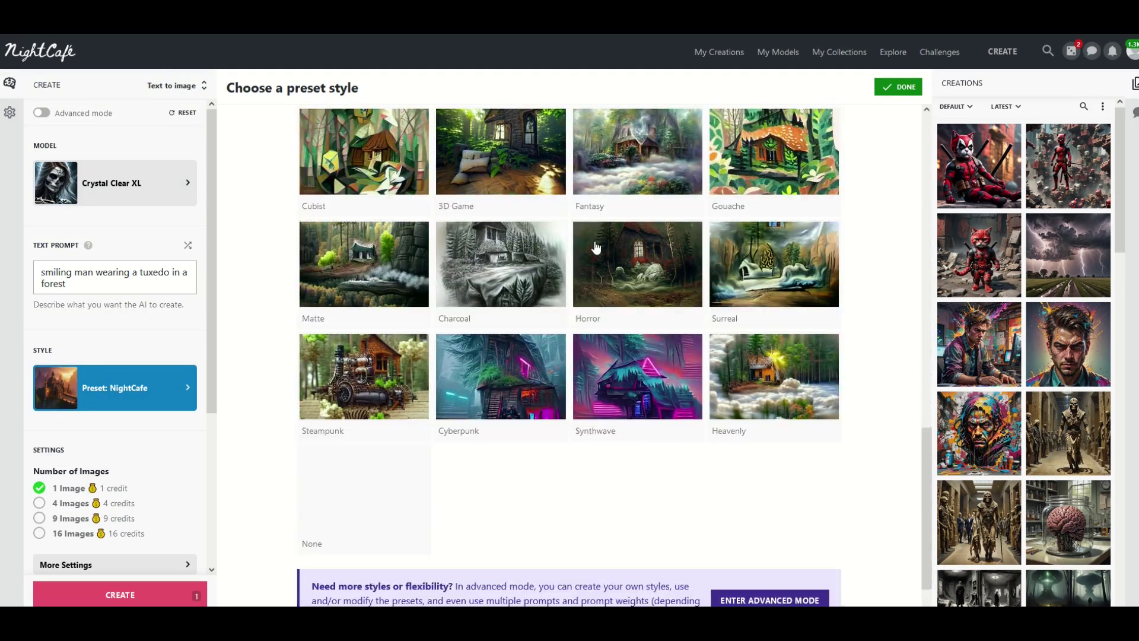
scroll(596, 247, "up", 5)
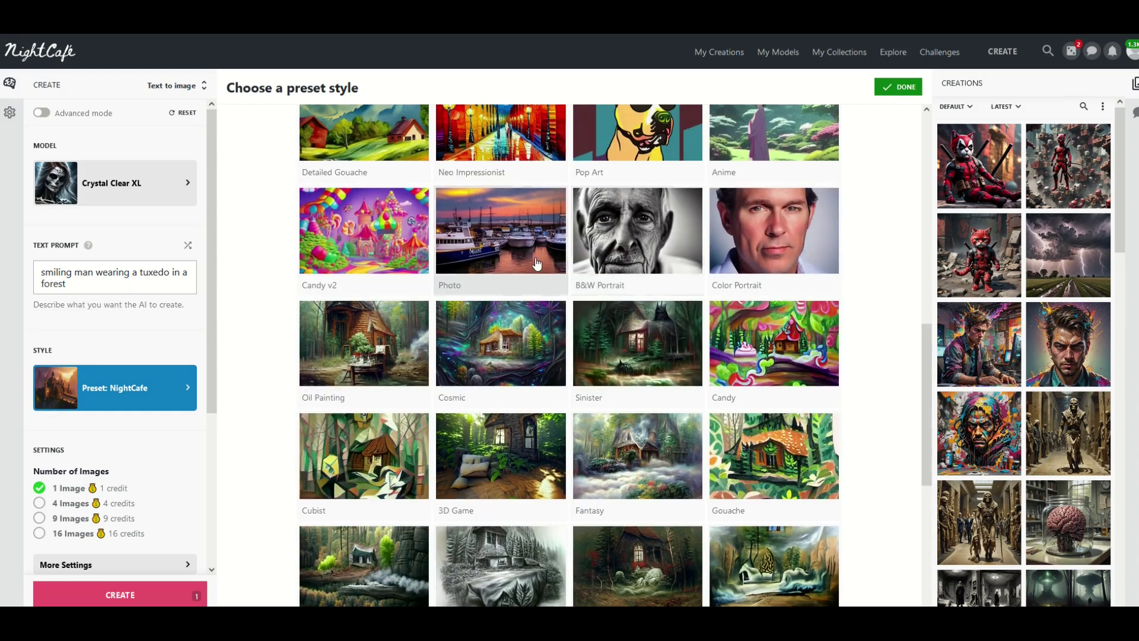
left_click(482, 347)
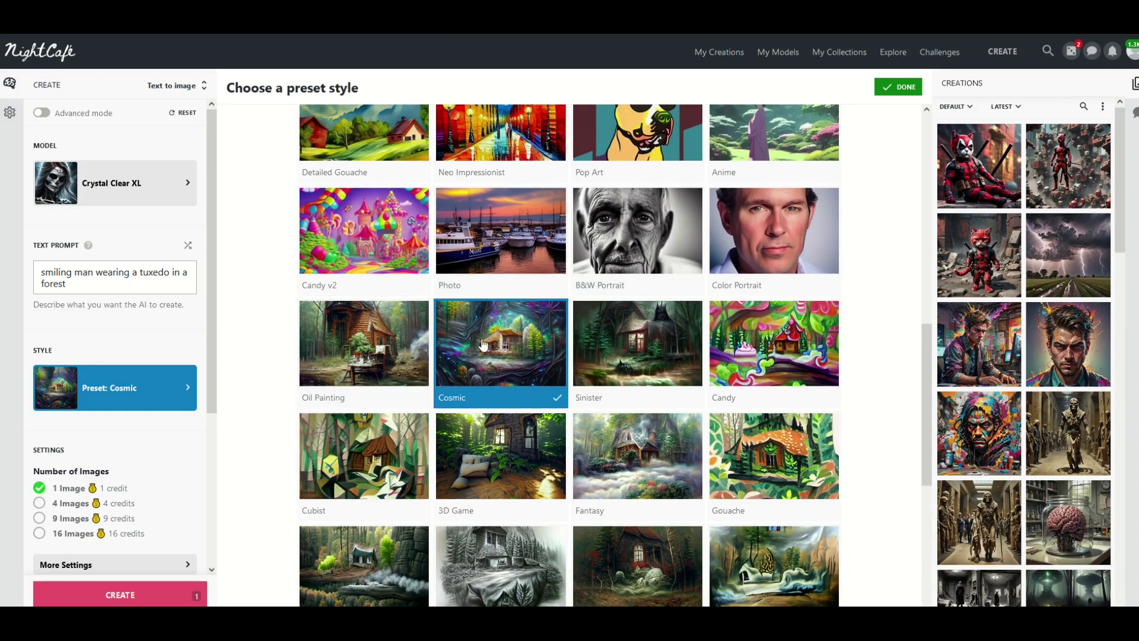
Step: Generate the tuxedo man image with the Cosmic style
scroll(428, 280, "up", 10)
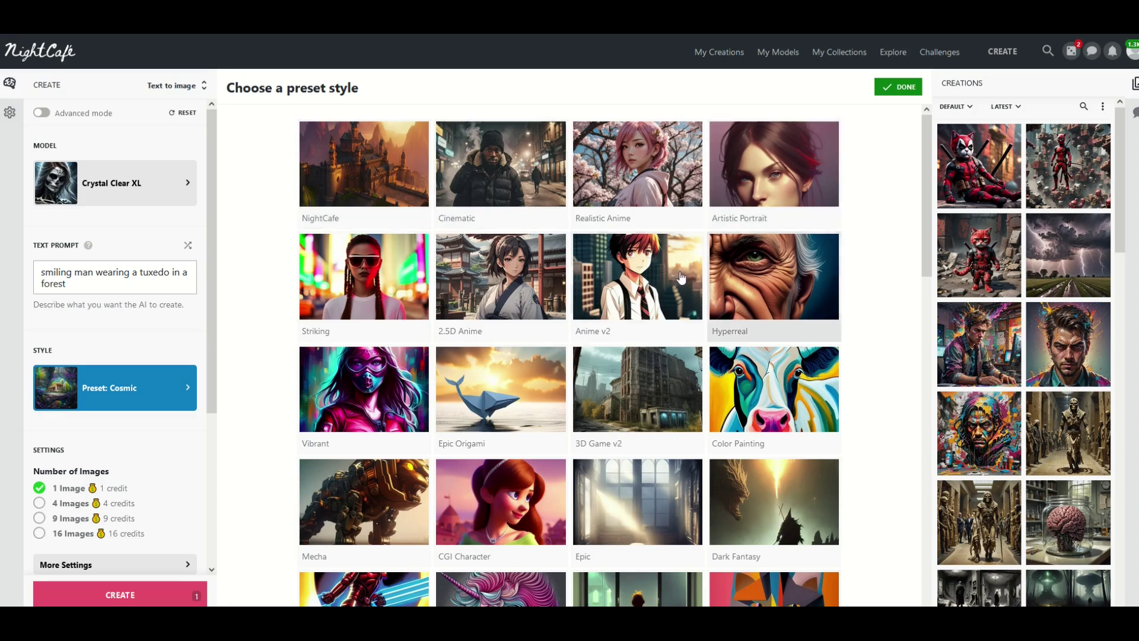
scroll(355, 321, "down", 7)
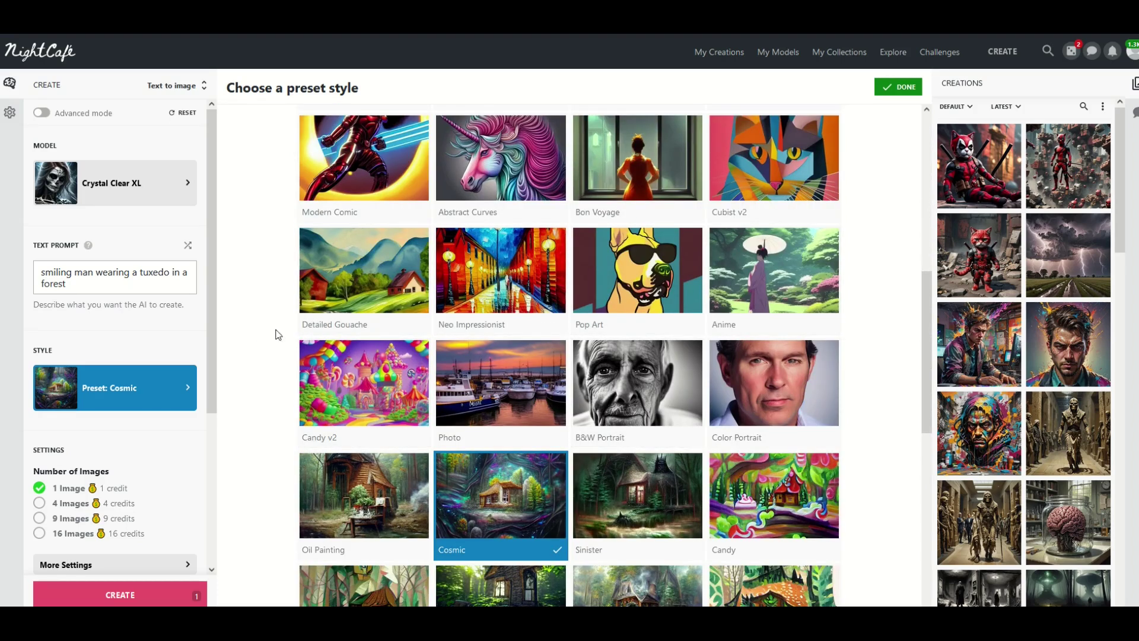
scroll(58, 261, "down", 4)
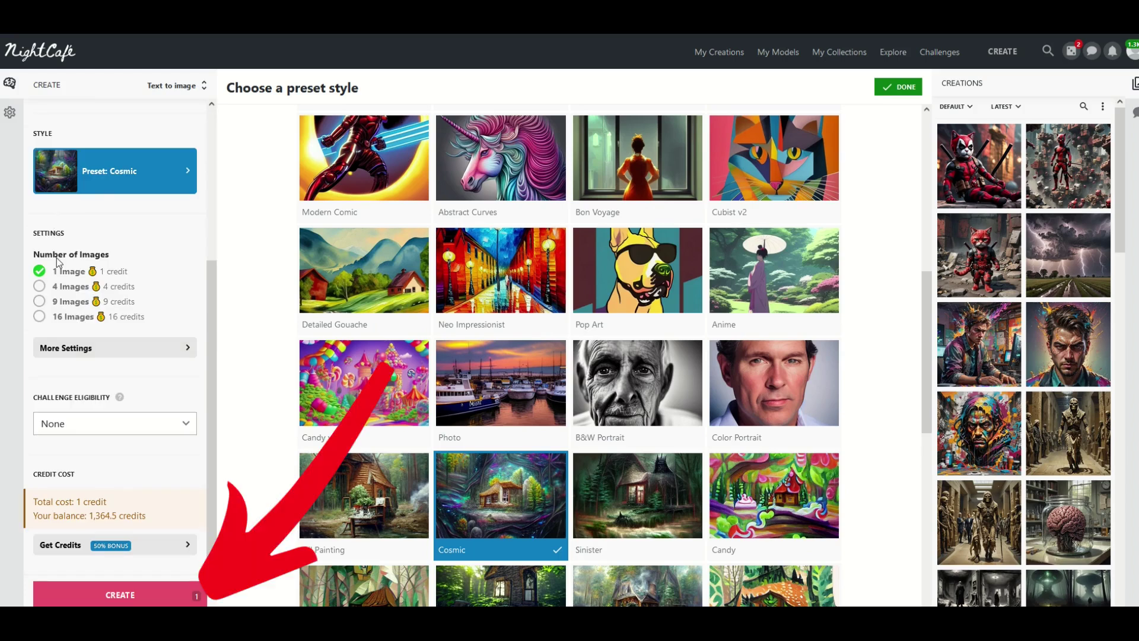
left_click(119, 591)
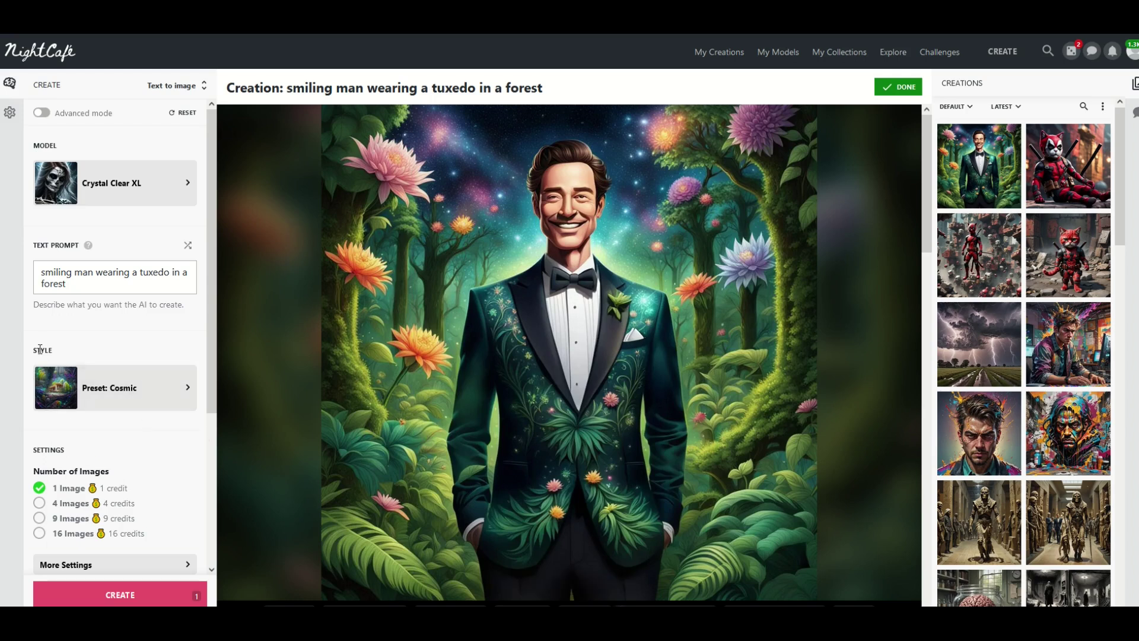
Step: Change the preset style to Vibrant and generate a new image from the same prompt
left_click(92, 395)
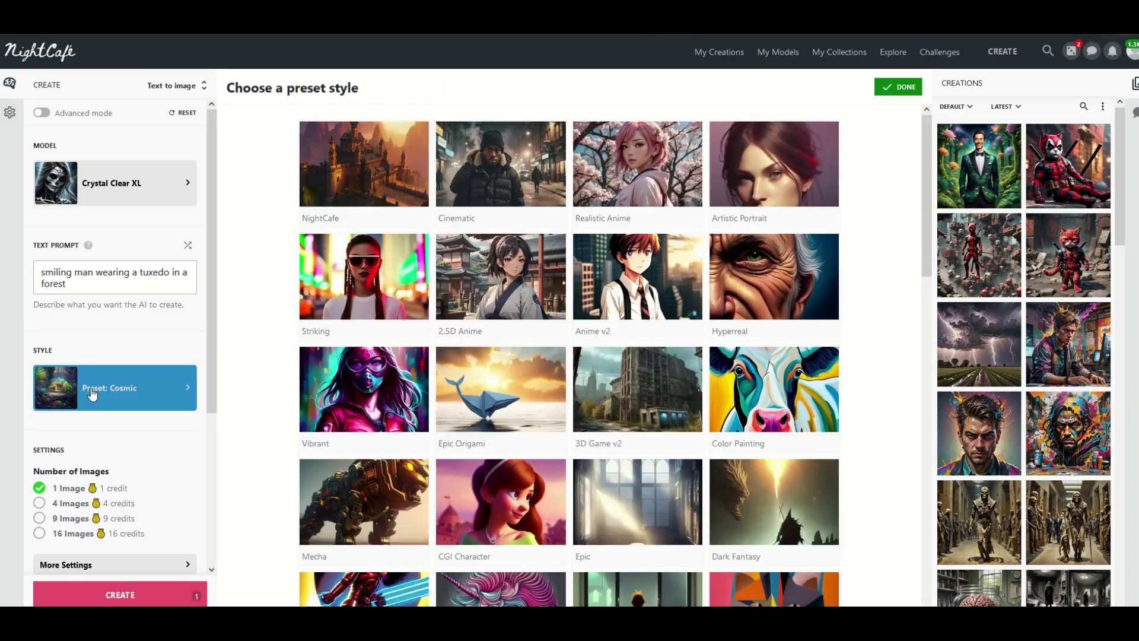
left_click(351, 397)
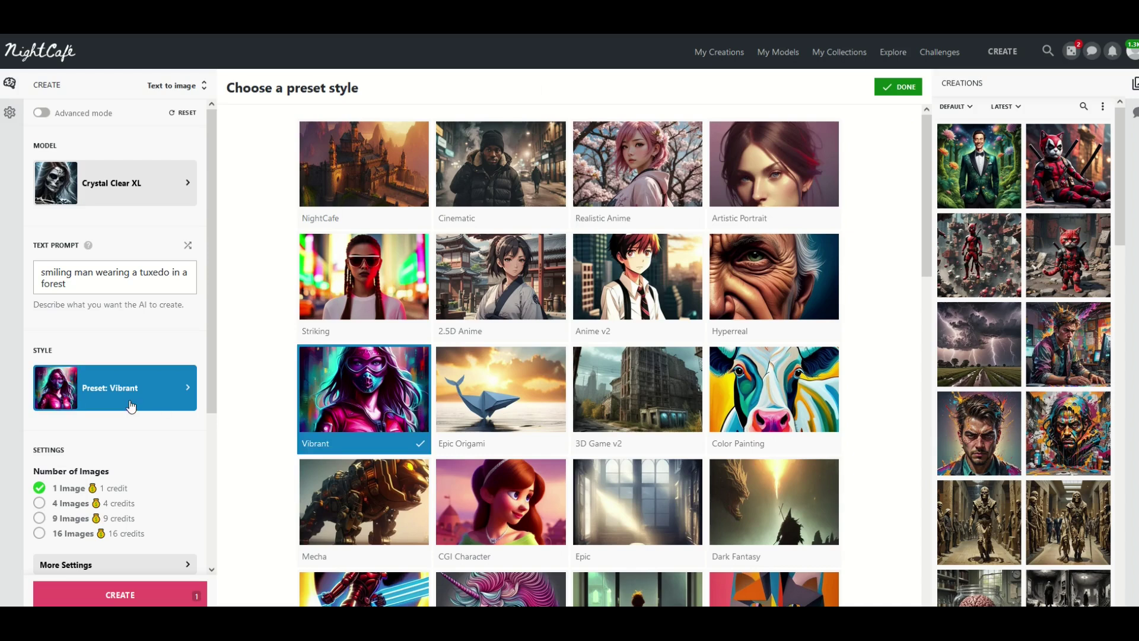
left_click(122, 595)
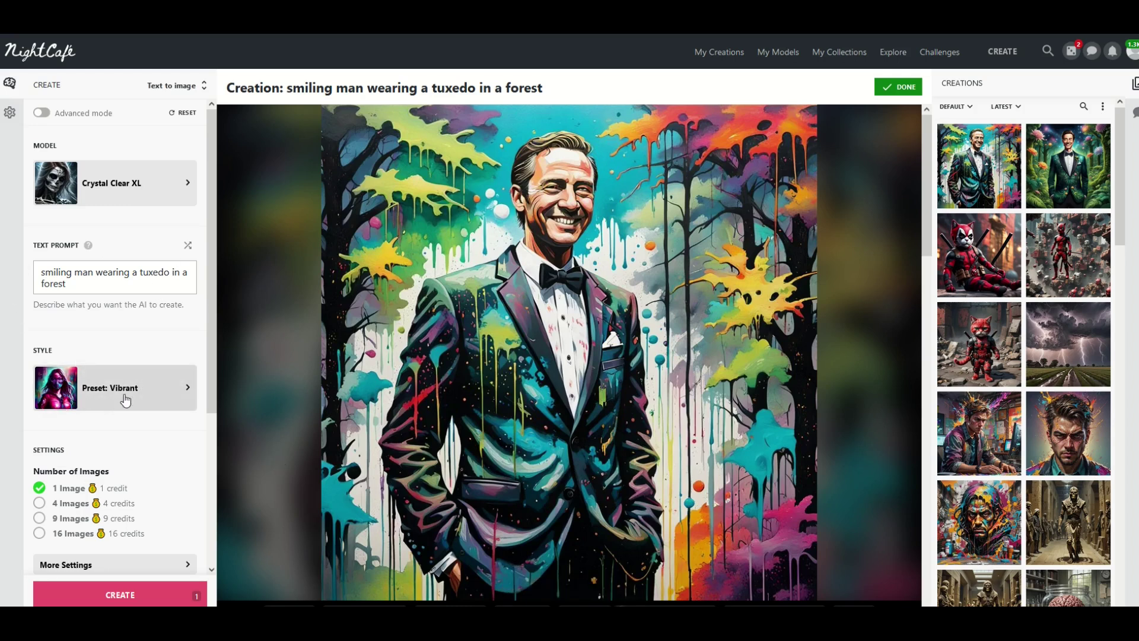
Step: Change the generation model to Juggernaut v9
left_click(119, 183)
scroll(466, 299, "down", 3)
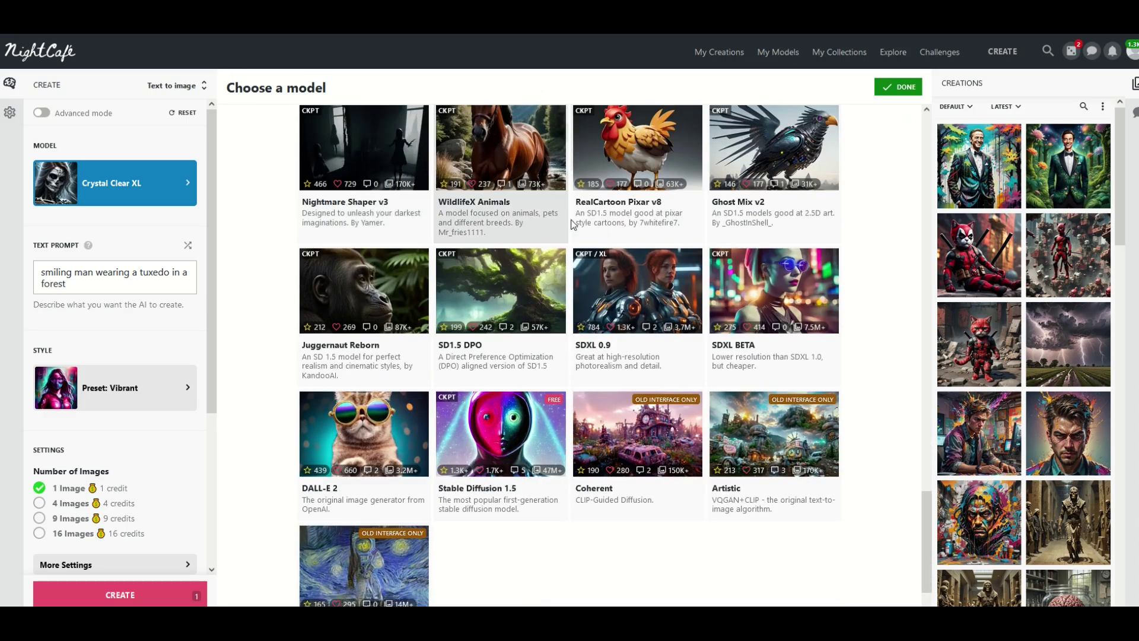
scroll(466, 300, "up", 15)
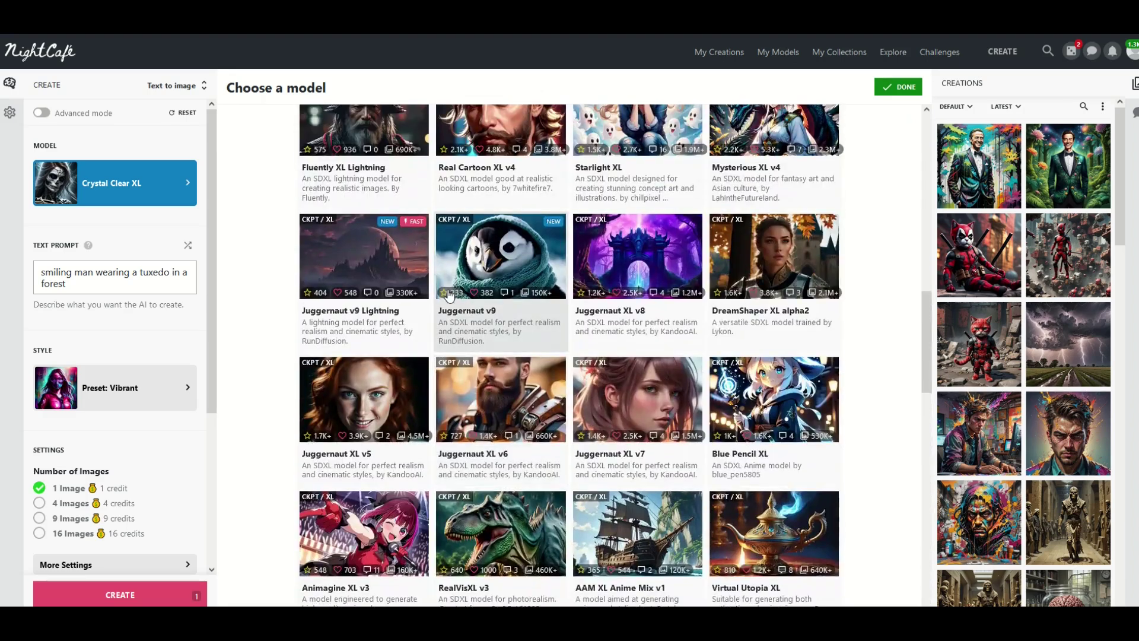
left_click(473, 300)
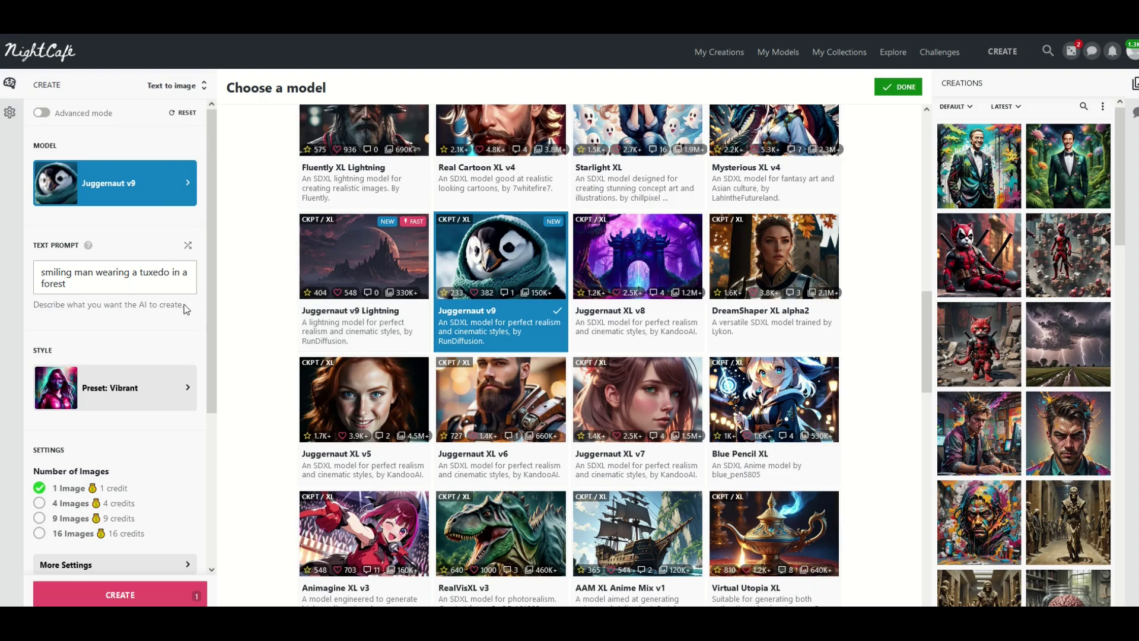
Step: Change the preset style to Photo and generate the tuxedo man image with Juggernaut v9
left_click(113, 389)
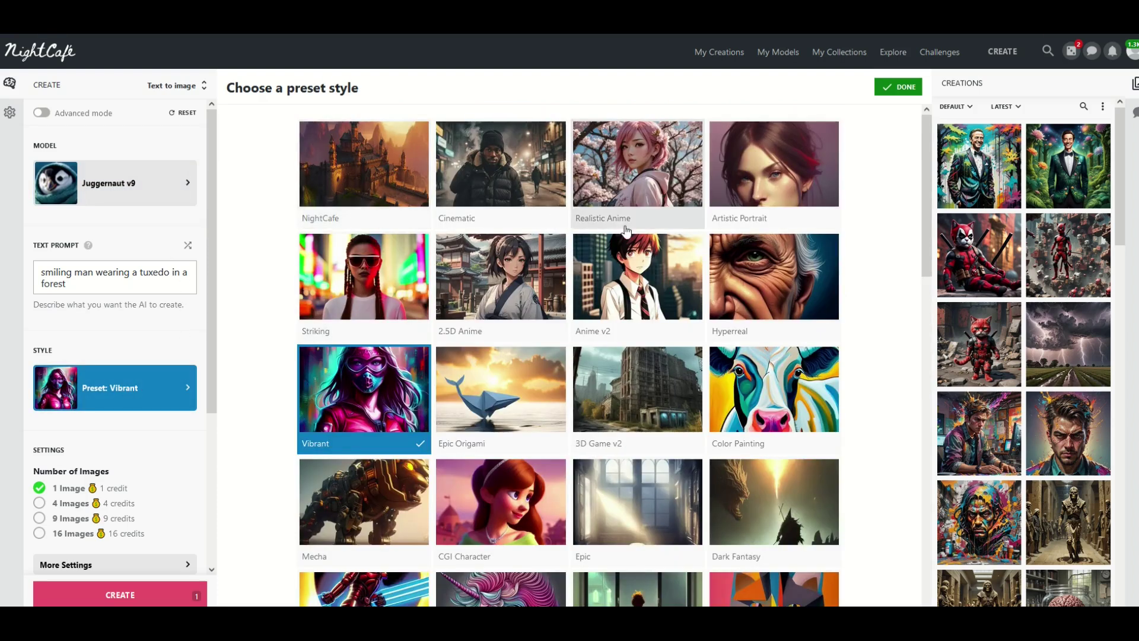
scroll(458, 237, "down", 2)
scroll(458, 237, "down", 12)
scroll(433, 243, "up", 11)
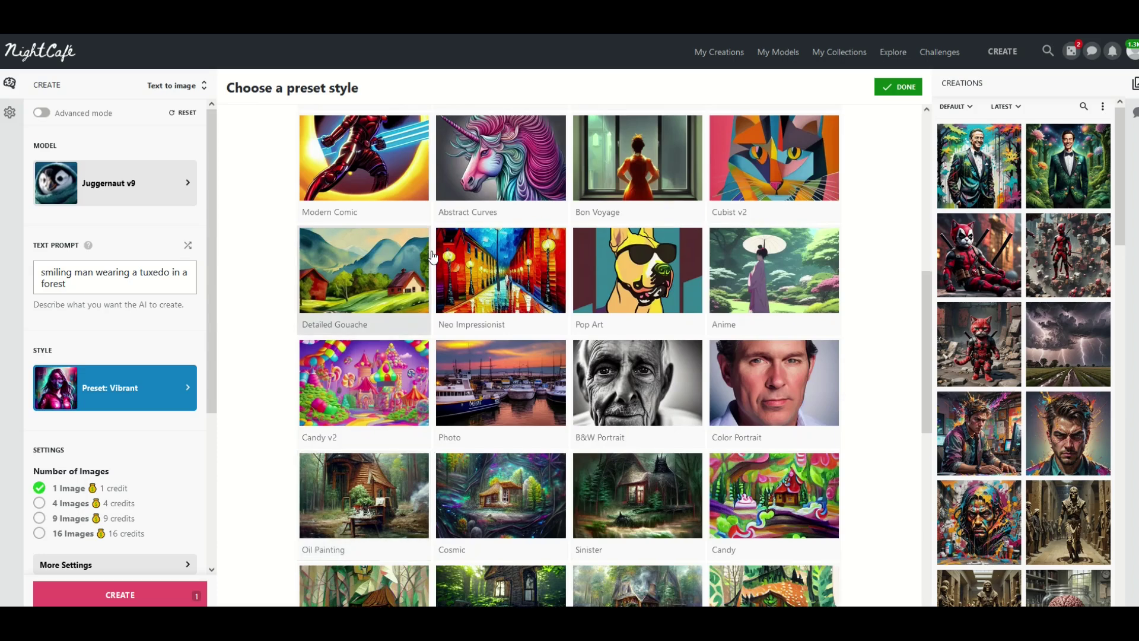
scroll(433, 255, "down", 5)
scroll(433, 250, "up", 3)
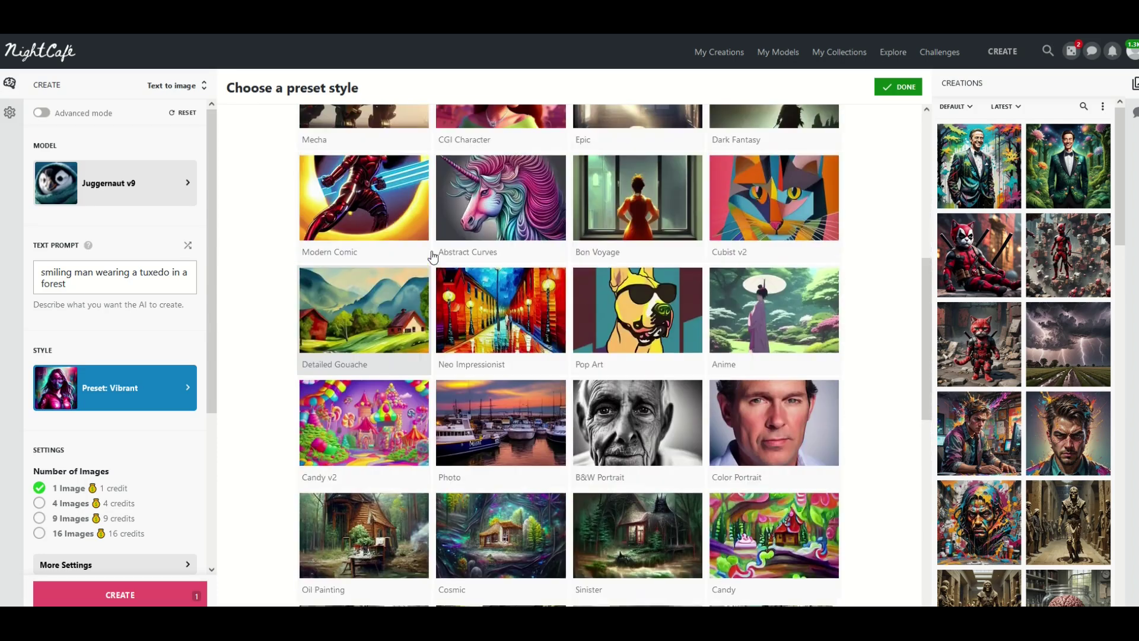
scroll(549, 287, "down", 2)
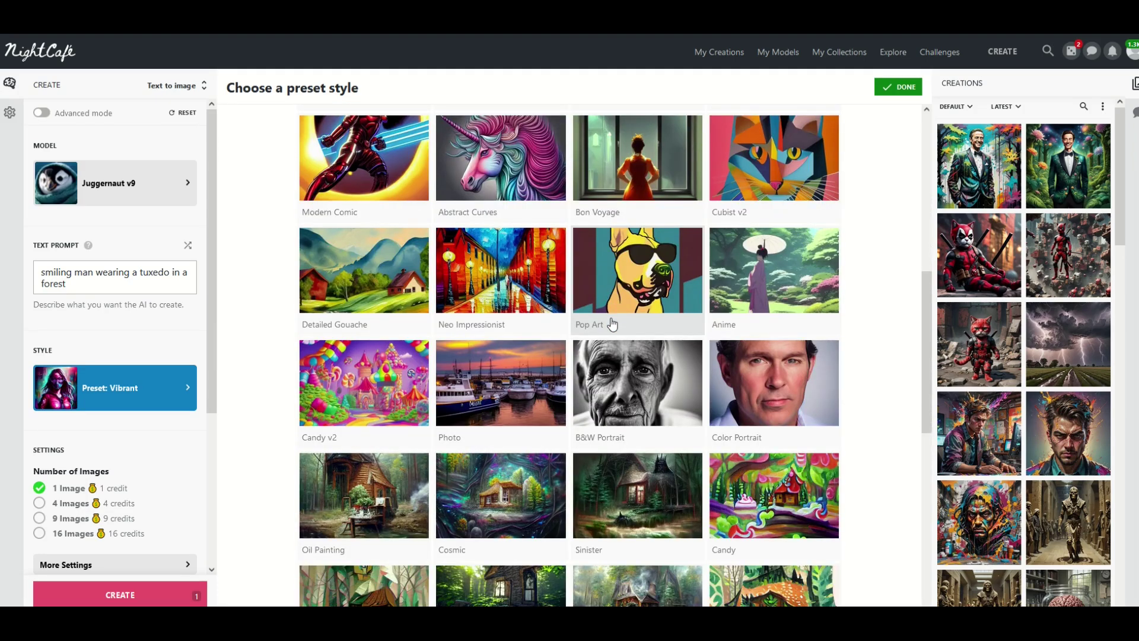
left_click(515, 378)
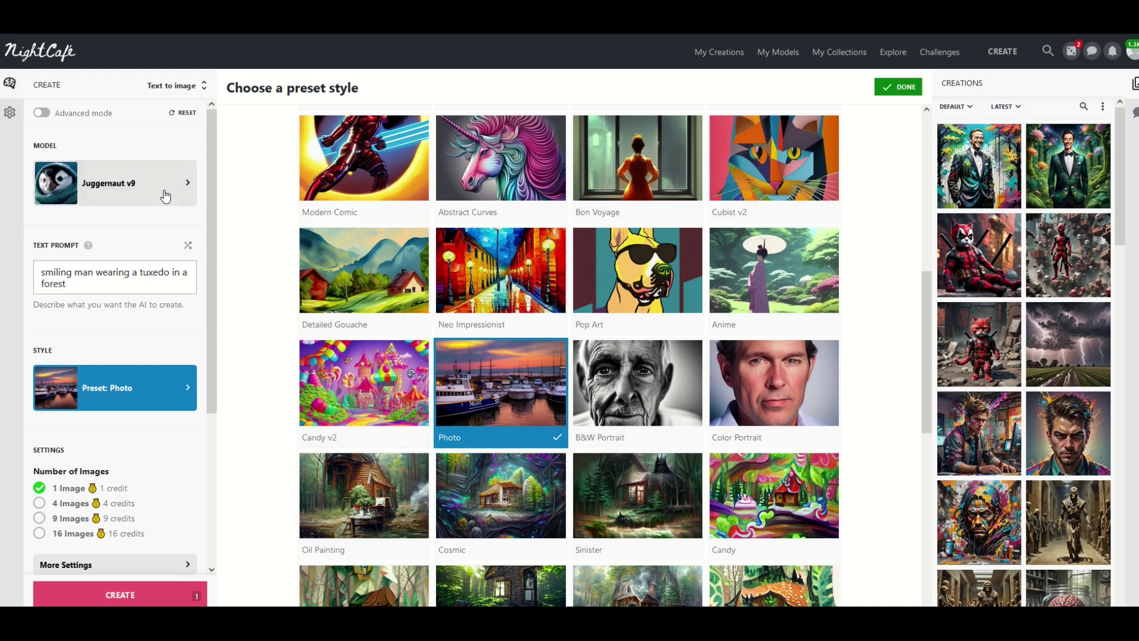
left_click(132, 589)
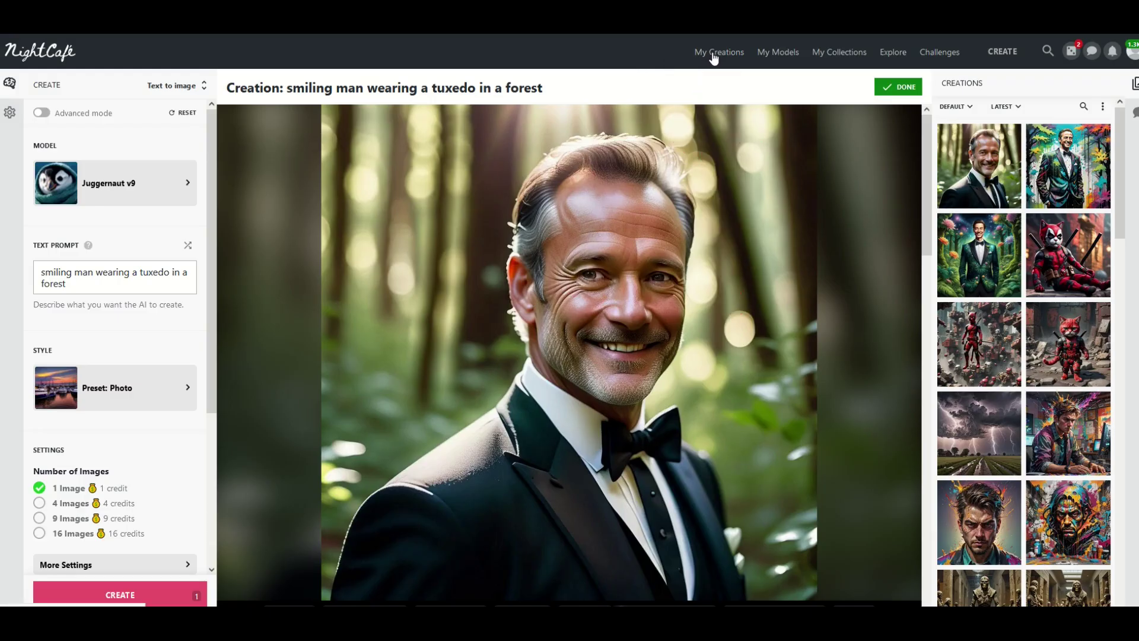
Step: Open the My Creations gallery and look through the previously generated images
left_click(714, 53)
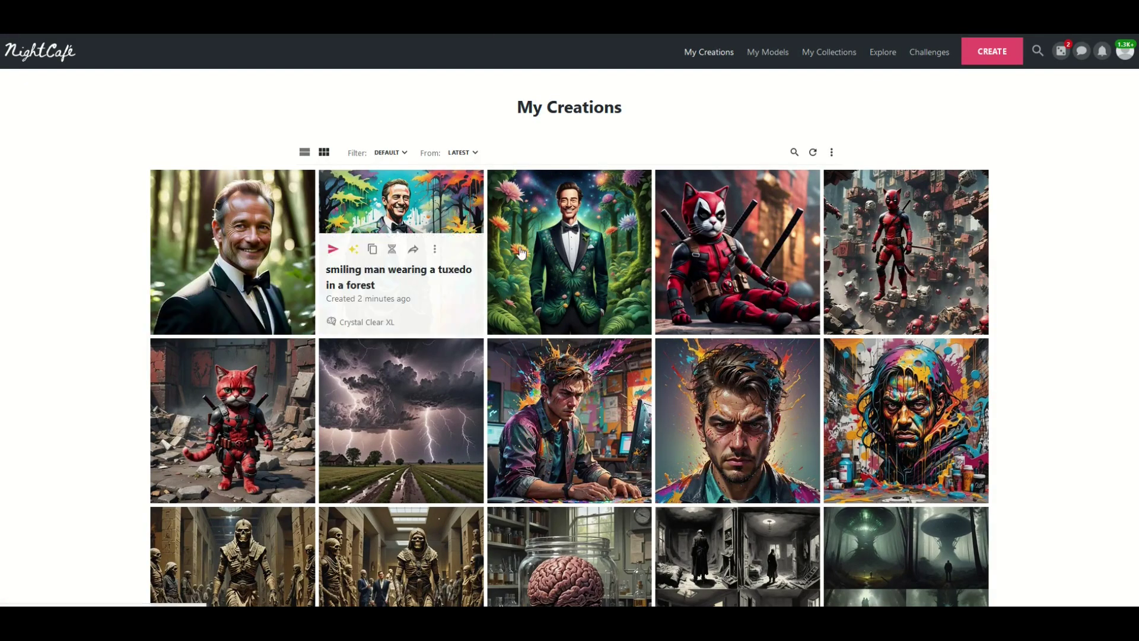
scroll(700, 356, "down", 5)
scroll(673, 356, "down", 3)
scroll(791, 331, "up", 8)
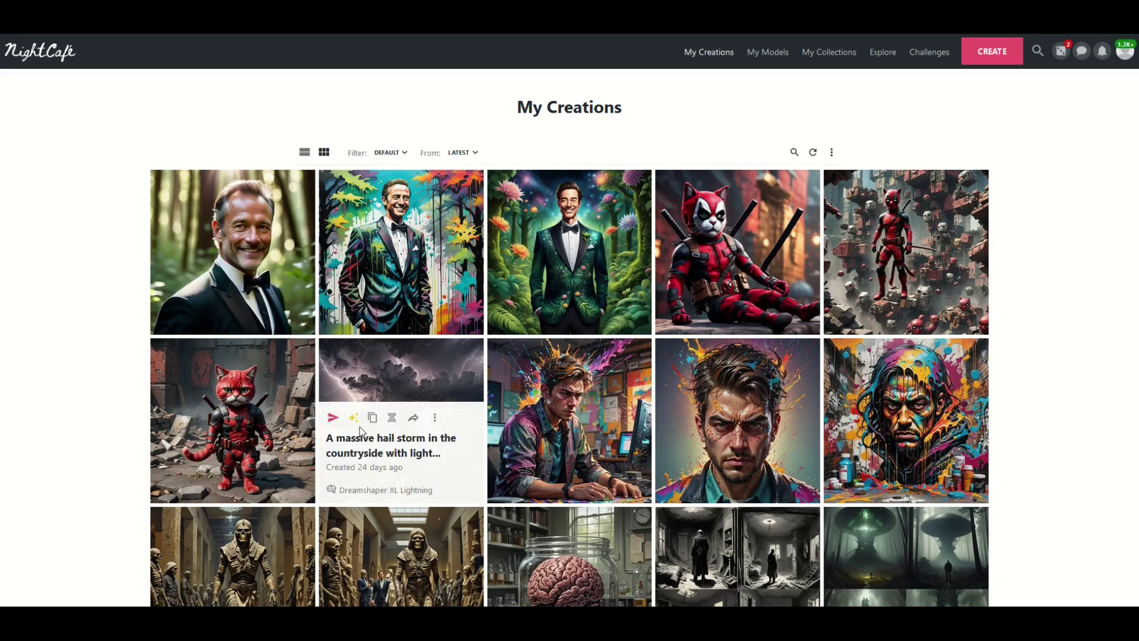
Step: Open the countryside hail storm creation and review its prompt title and the model used
left_click(369, 389)
scroll(268, 454, "down", 4)
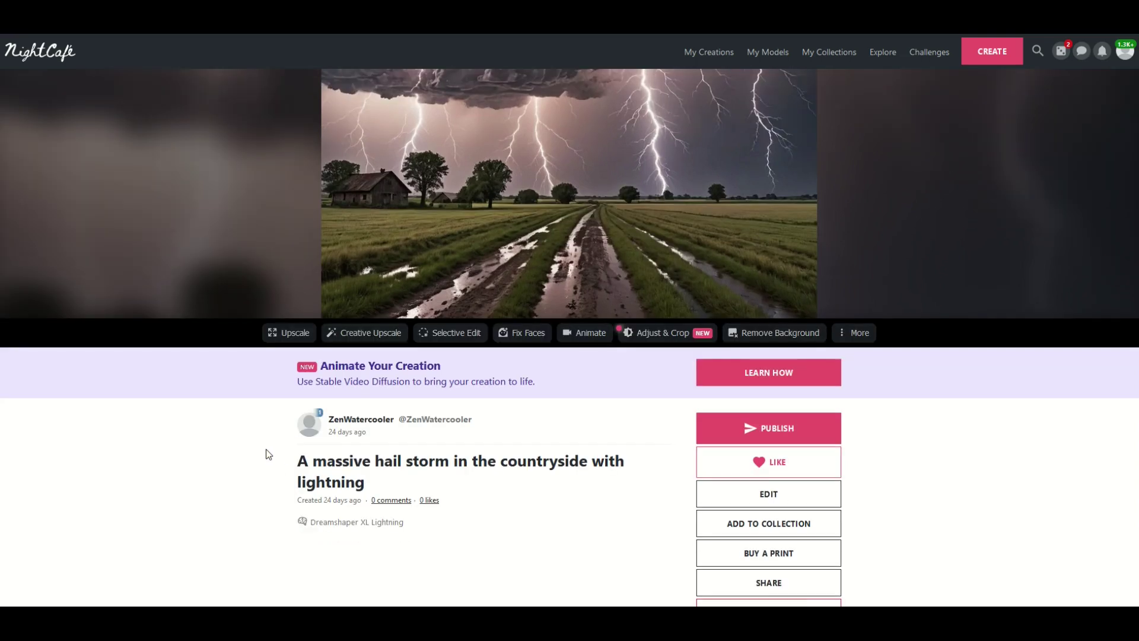
left_click_drag(291, 469, 370, 478)
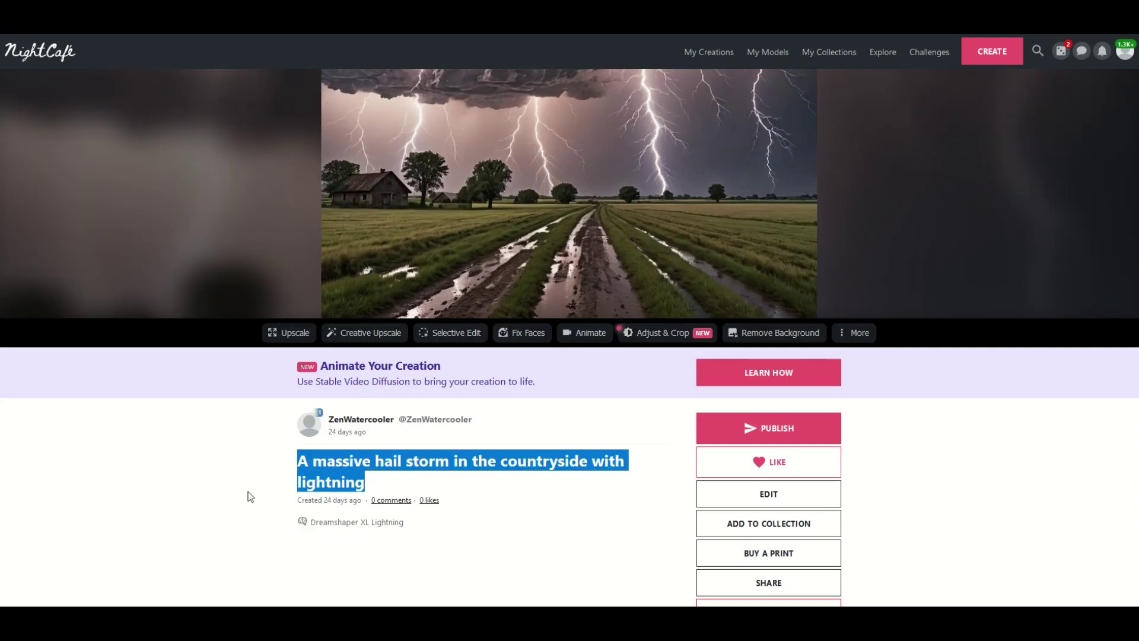
left_click(272, 518)
left_click_drag(312, 522, 486, 537)
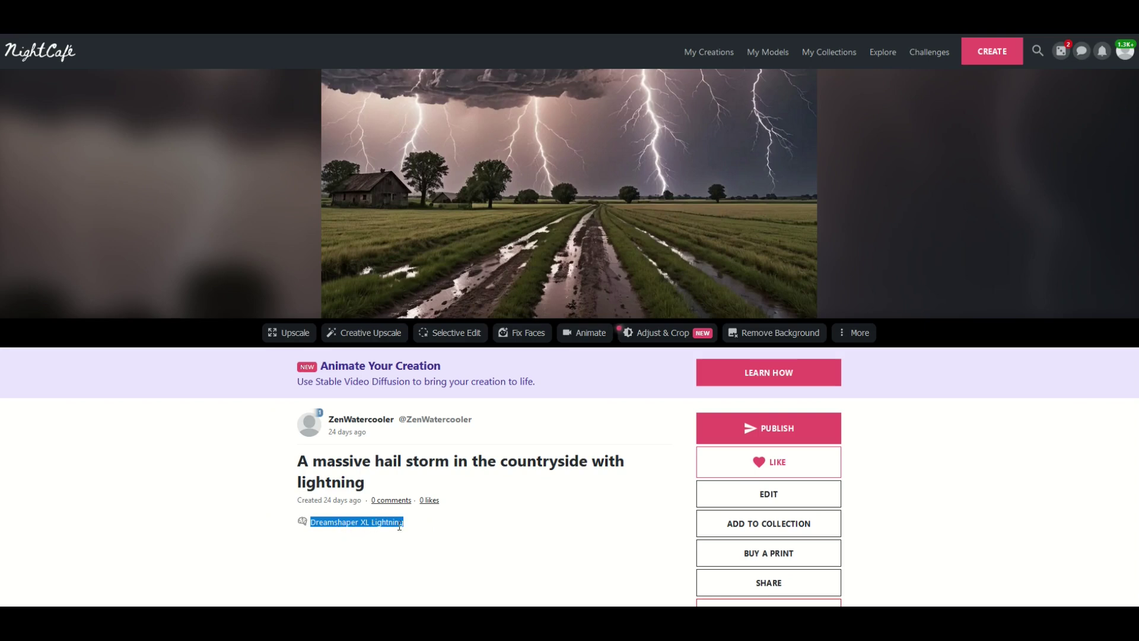
left_click(481, 530)
scroll(292, 344, "up", 4)
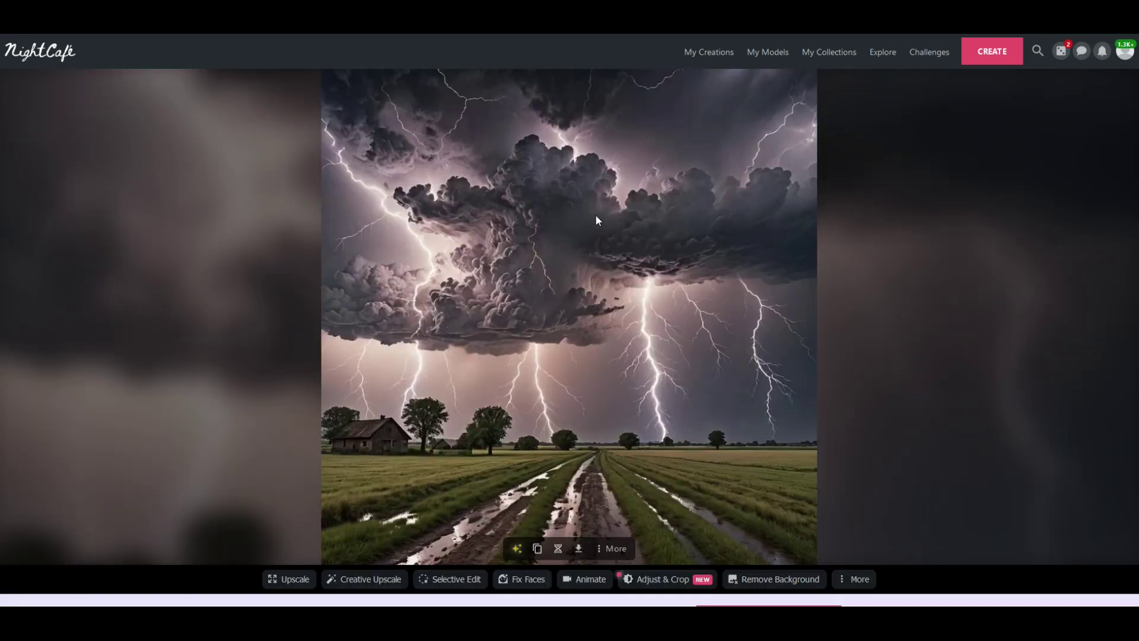
Step: Download the hail storm image and check its upscale model and size options without upscaling
scroll(623, 362, "down", 1)
scroll(547, 347, "up", 1)
left_click(579, 549)
left_click(269, 581)
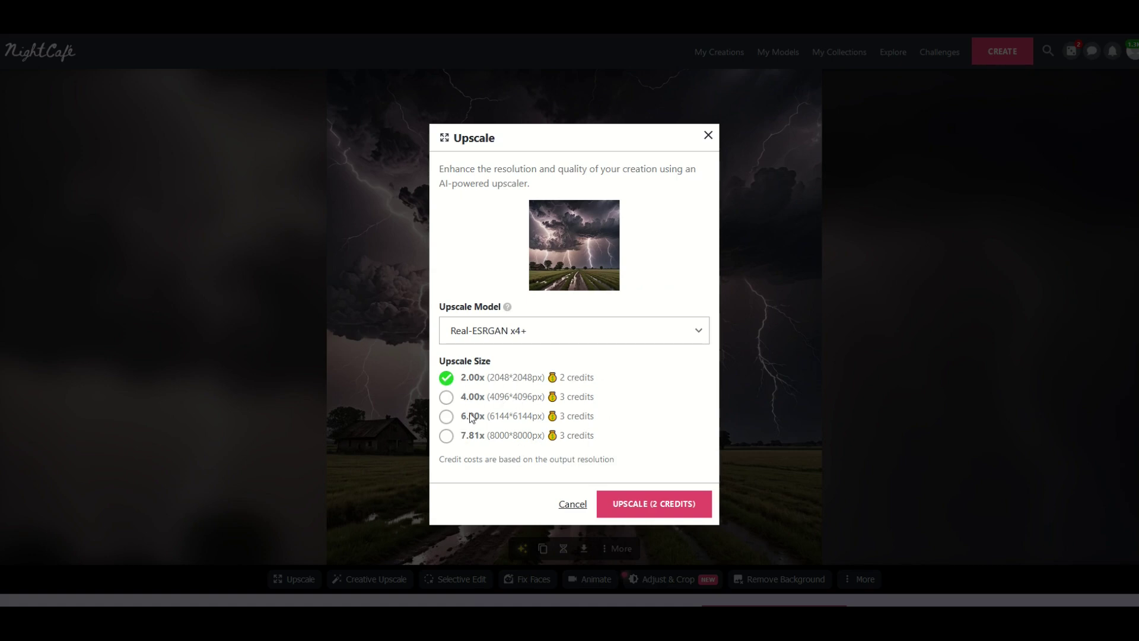
left_click(709, 136)
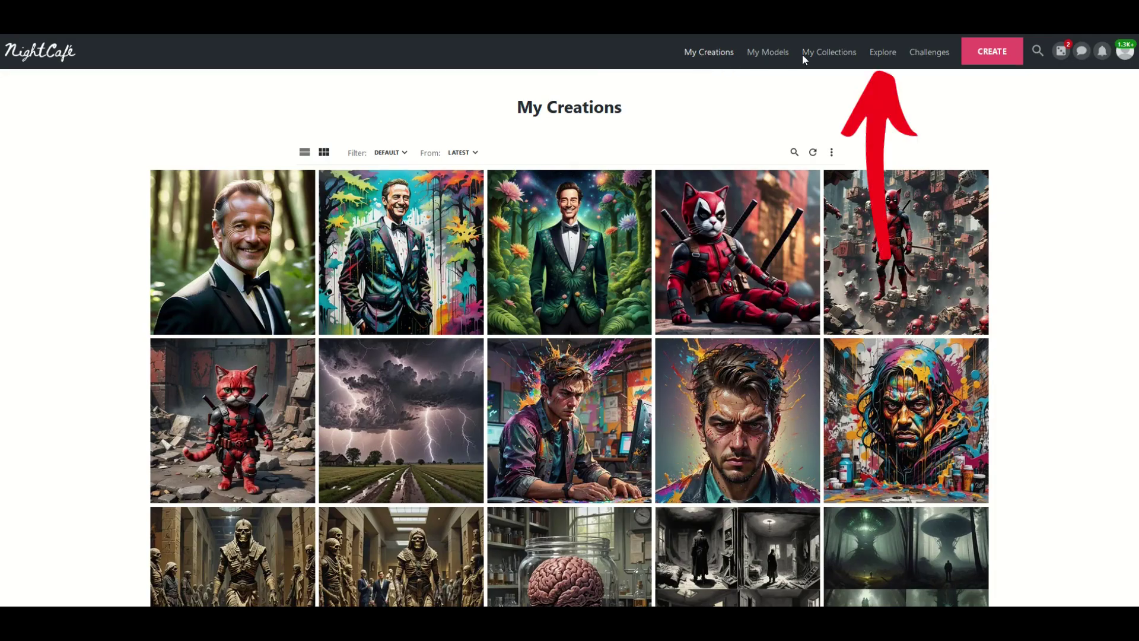
Step: Open the Explore gallery and browse the community's AI-generated artworks
left_click(883, 55)
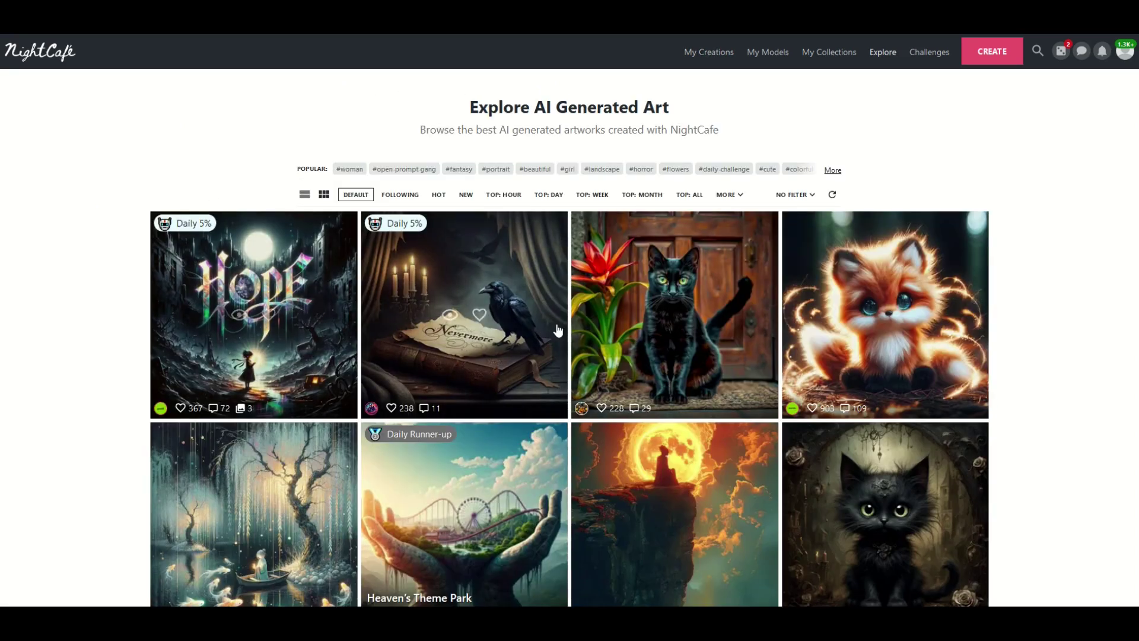
scroll(860, 326, "down", 3)
scroll(344, 305, "down", 4)
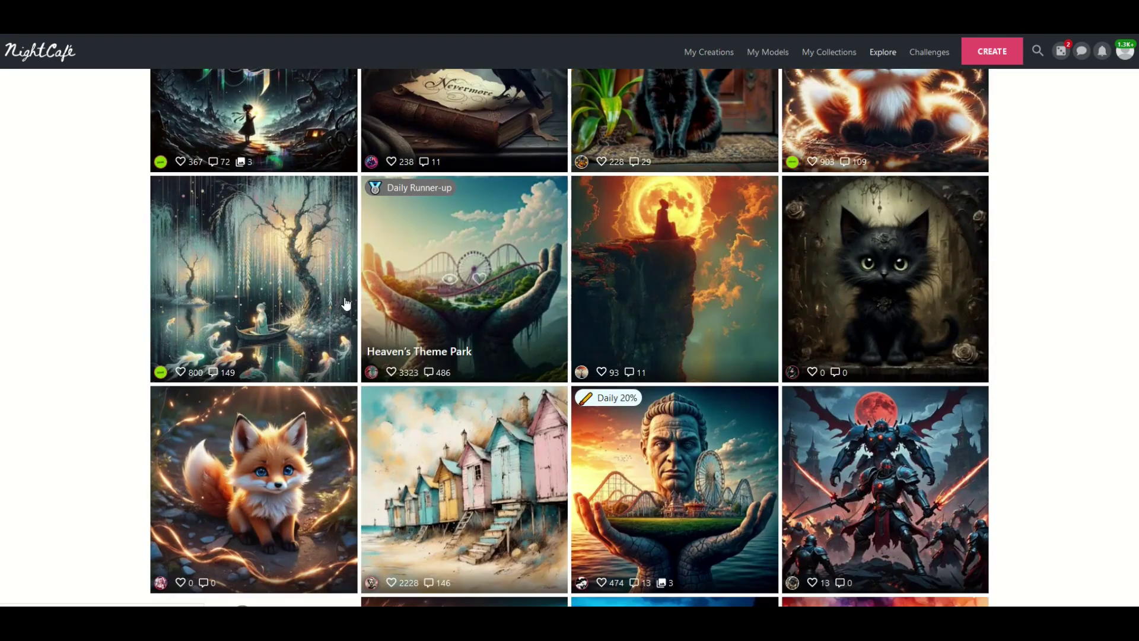
scroll(250, 304, "down", 7)
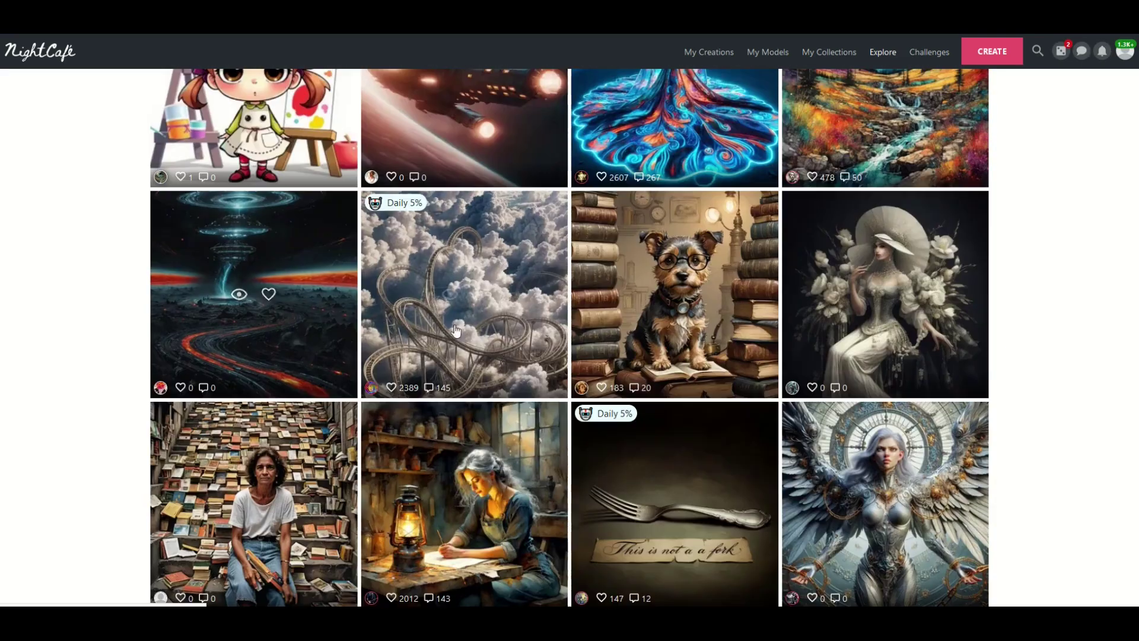
Step: Open the artwork of the dog with glasses among books and examine its settings and text prompt
left_click(660, 314)
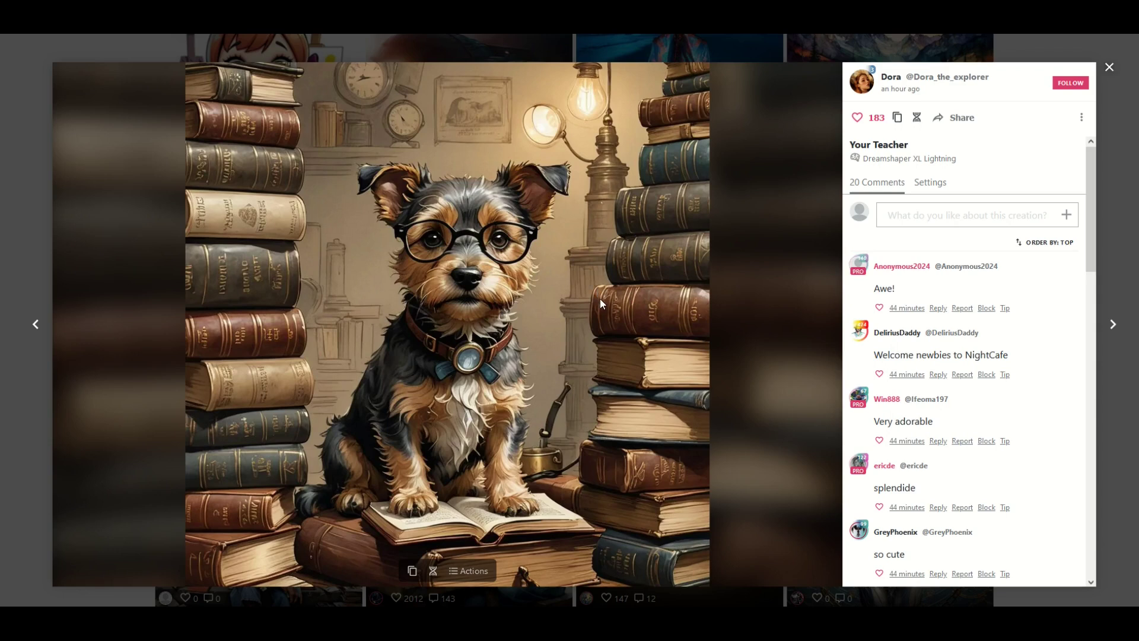
left_click(920, 185)
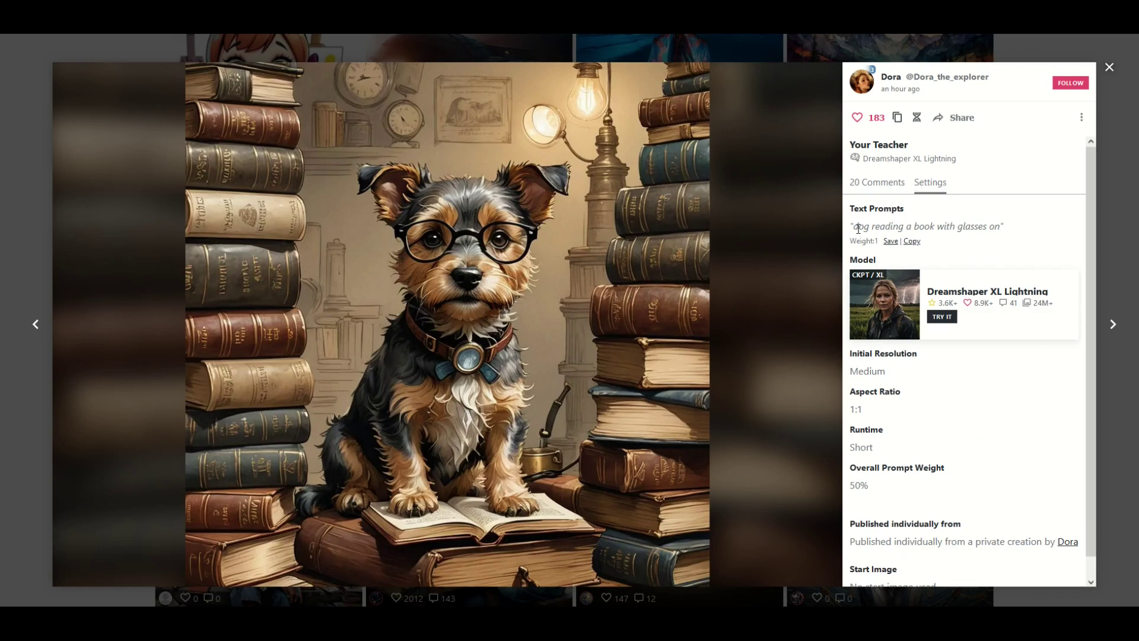
left_click_drag(856, 229, 1016, 230)
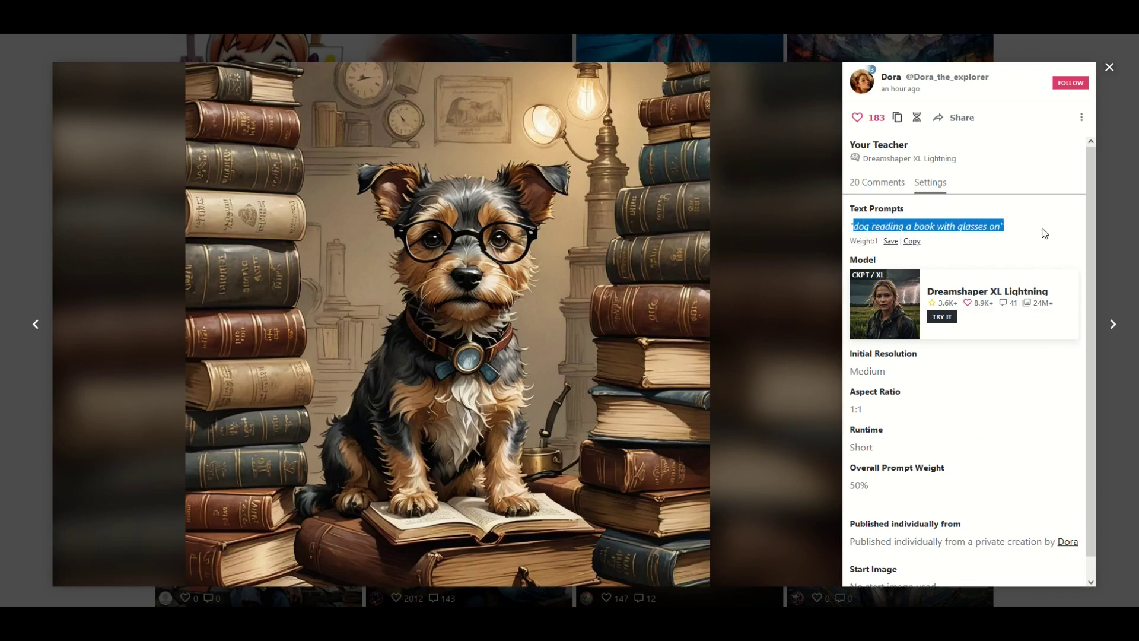
Step: Load the dog artwork's Dreamshaper XL Lightning model into the image creator and dismiss the artwork view
scroll(1045, 233, "down", 1)
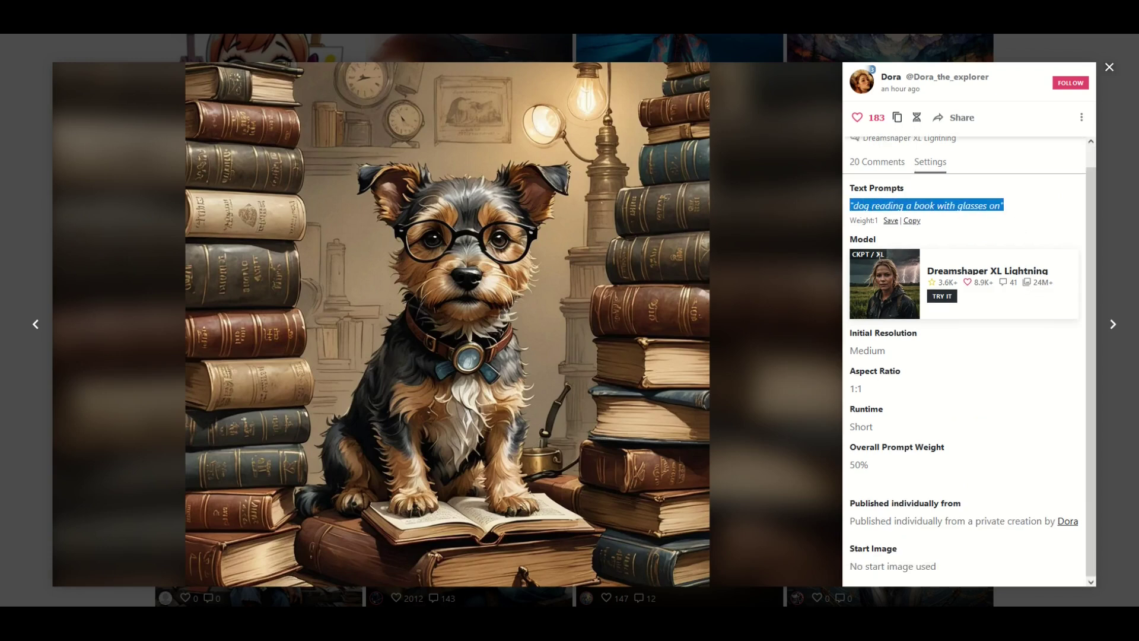
left_click(937, 296)
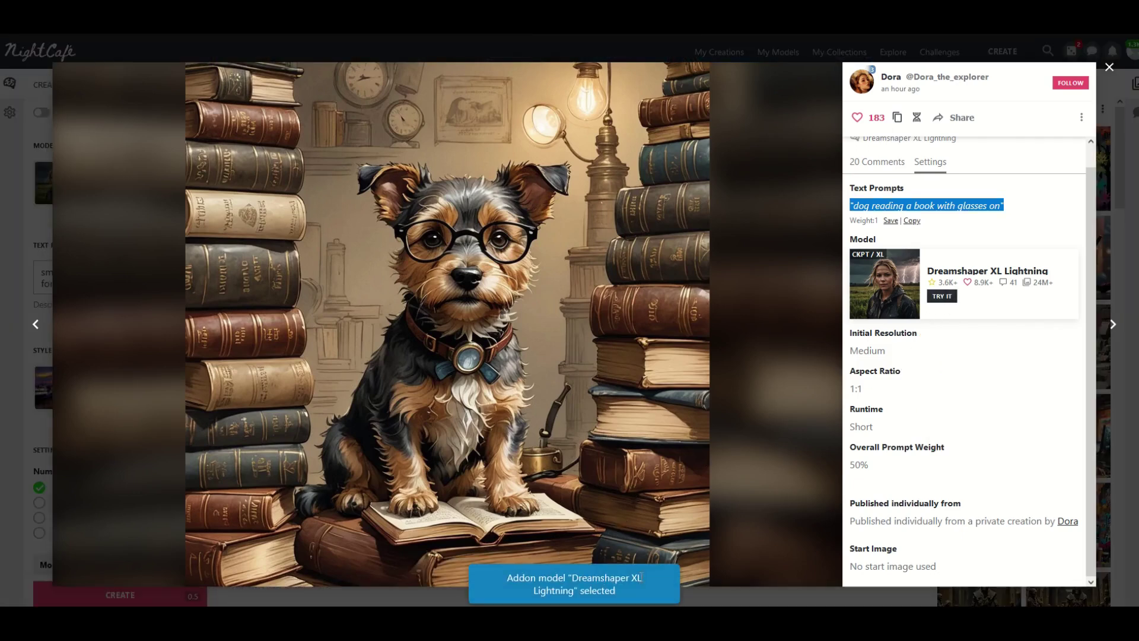
left_click(41, 179)
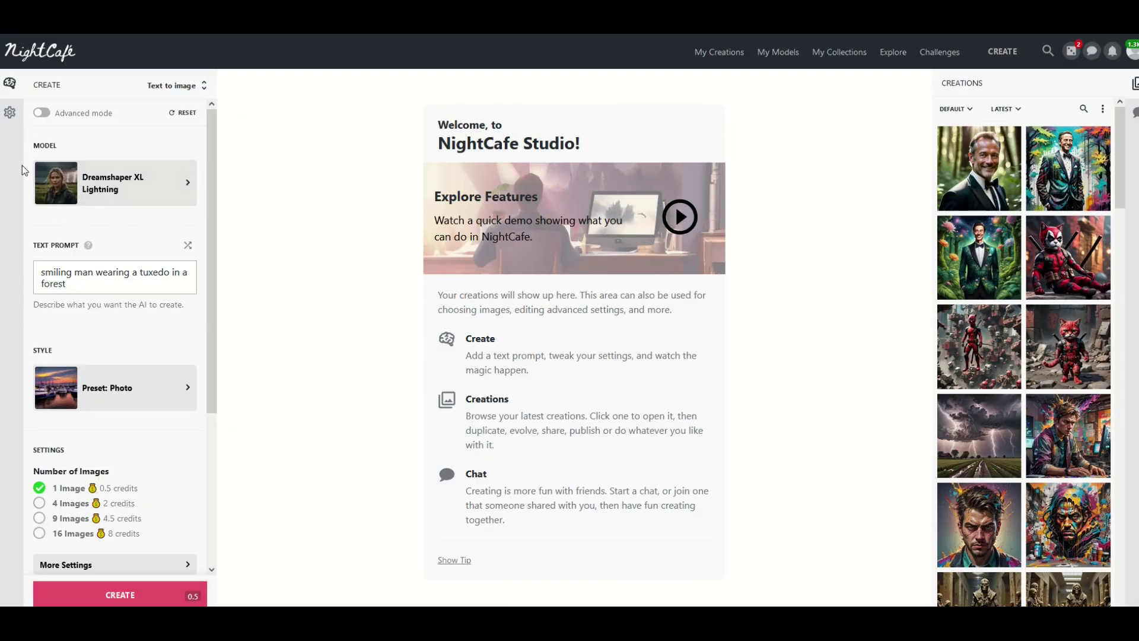
Step: Return to the Explore gallery and examine the settings and prompt information of the ornate portrait titled Azia
left_click(894, 58)
left_click(482, 326)
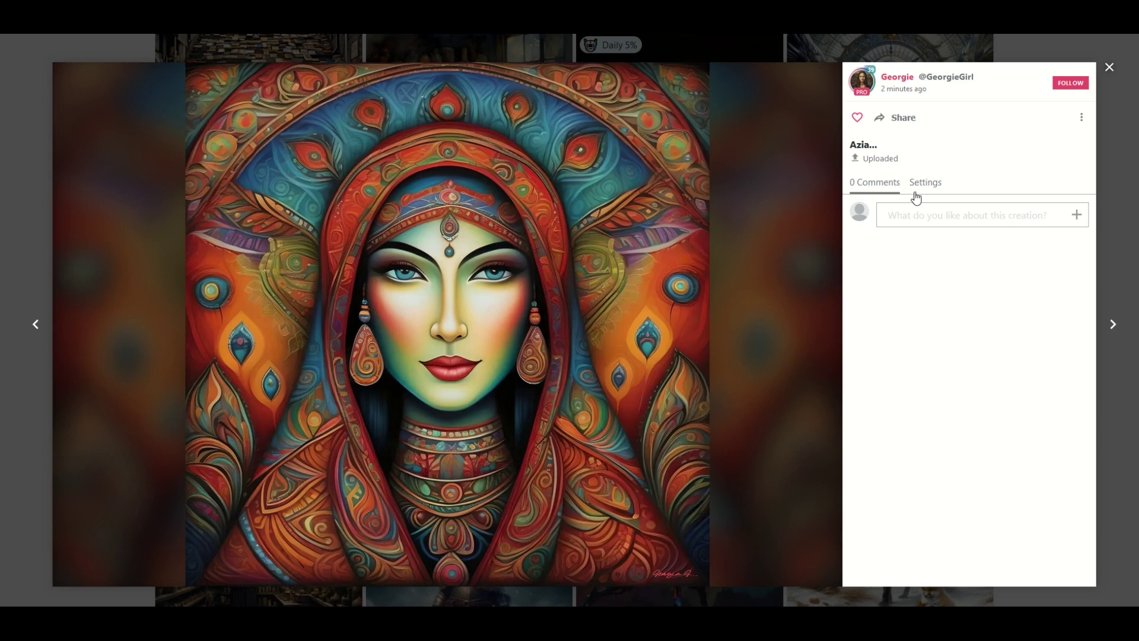
left_click(926, 194)
left_click_drag(852, 212, 1033, 216)
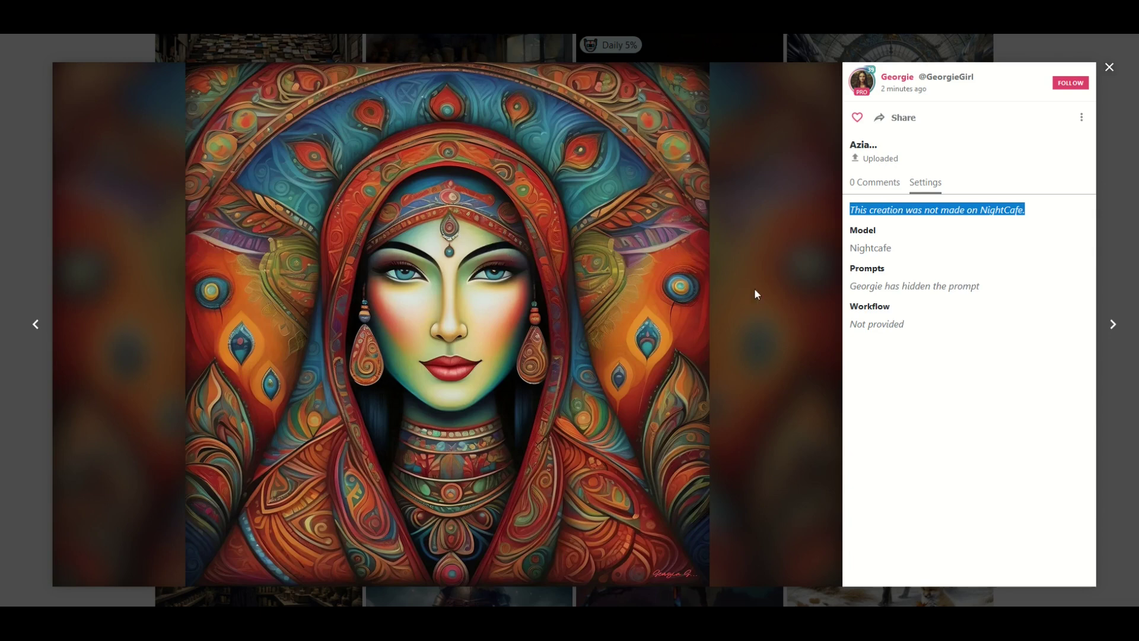
left_click_drag(849, 287, 969, 284)
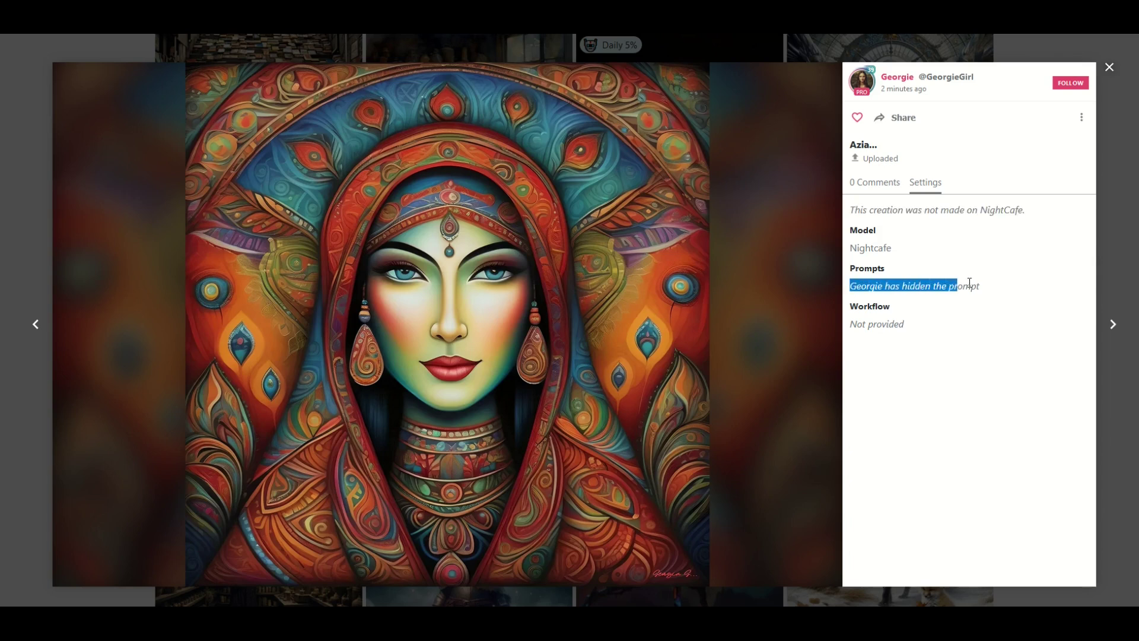
left_click(819, 279)
Step: Browse the Explore gallery from its beginning and view the Nevermore calligraphy artwork with the raven
scroll(794, 222, "up", 10)
scroll(793, 221, "up", 10)
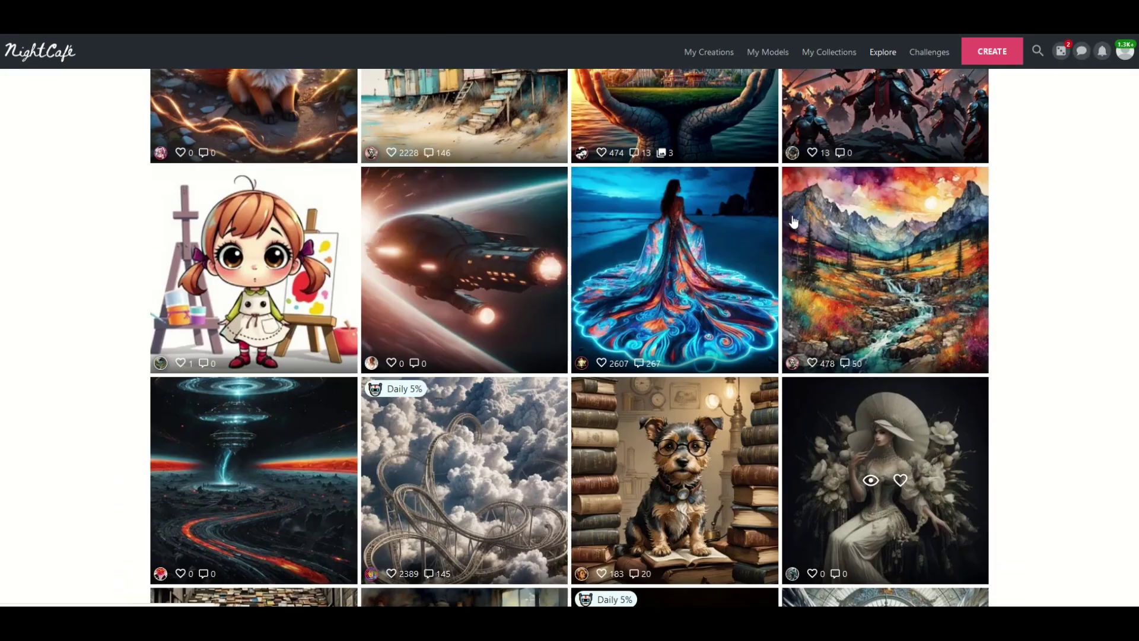
scroll(793, 221, "up", 4)
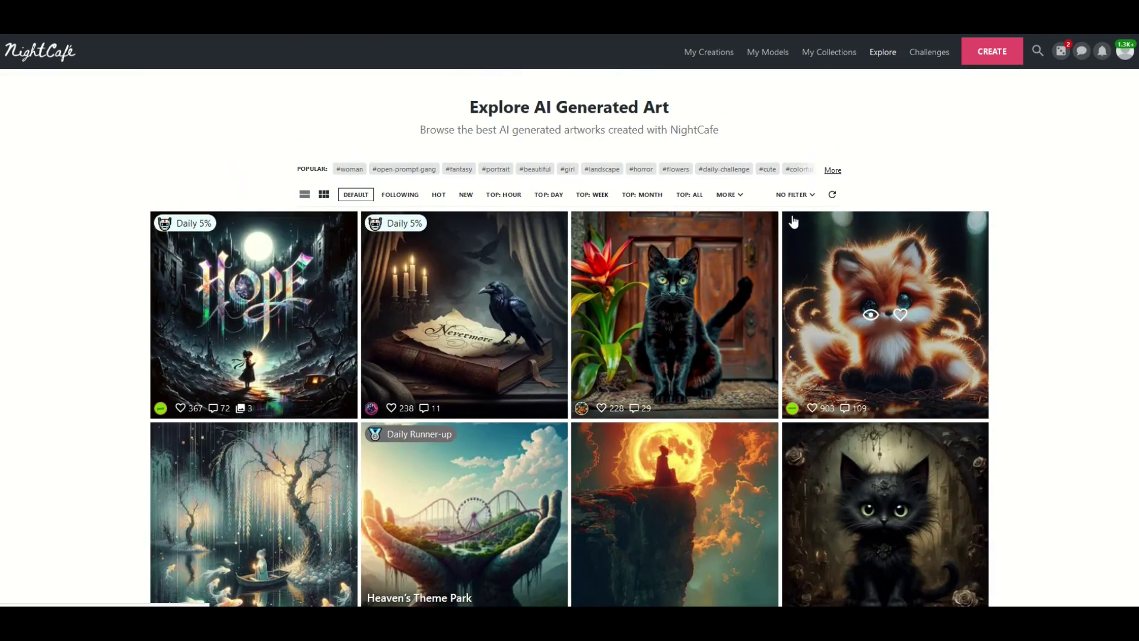
scroll(291, 197, "down", 2)
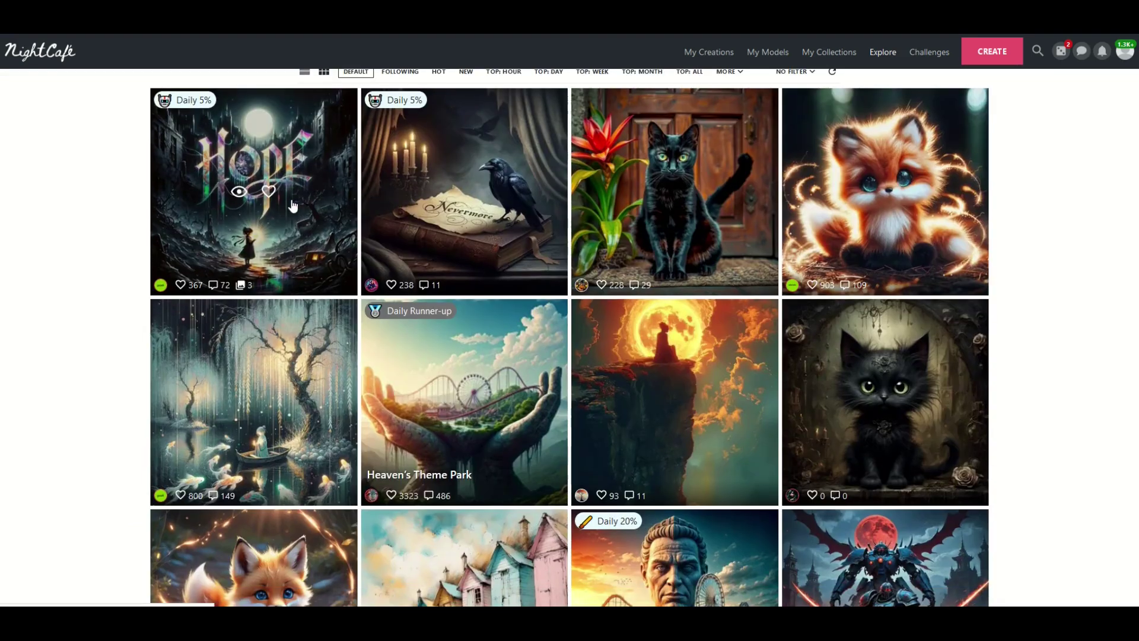
left_click(437, 202)
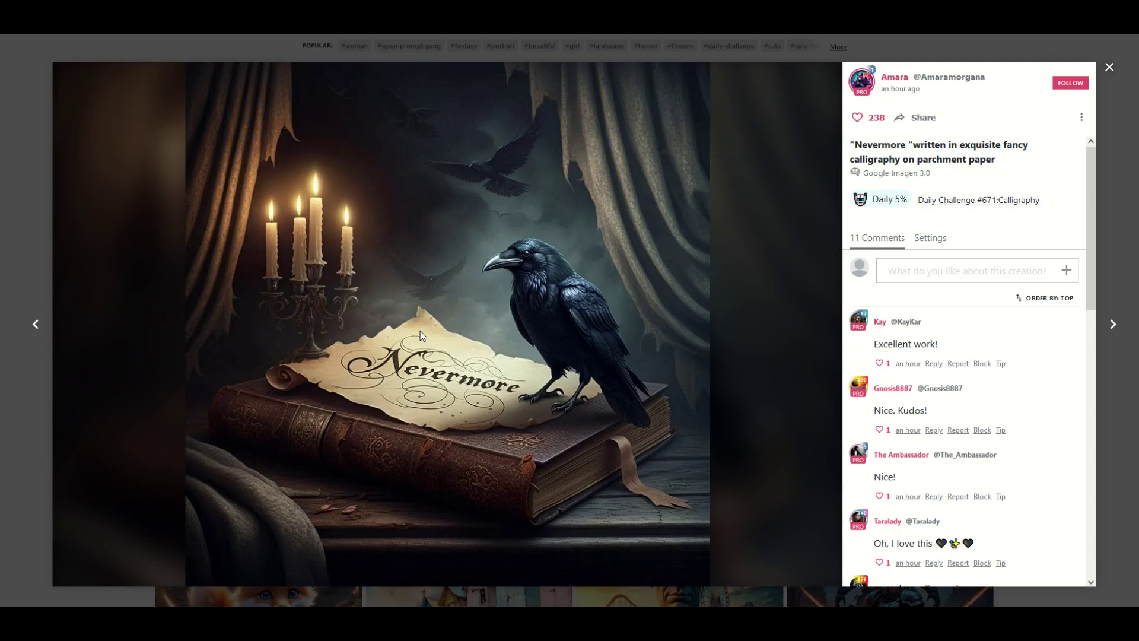
right_click(455, 271)
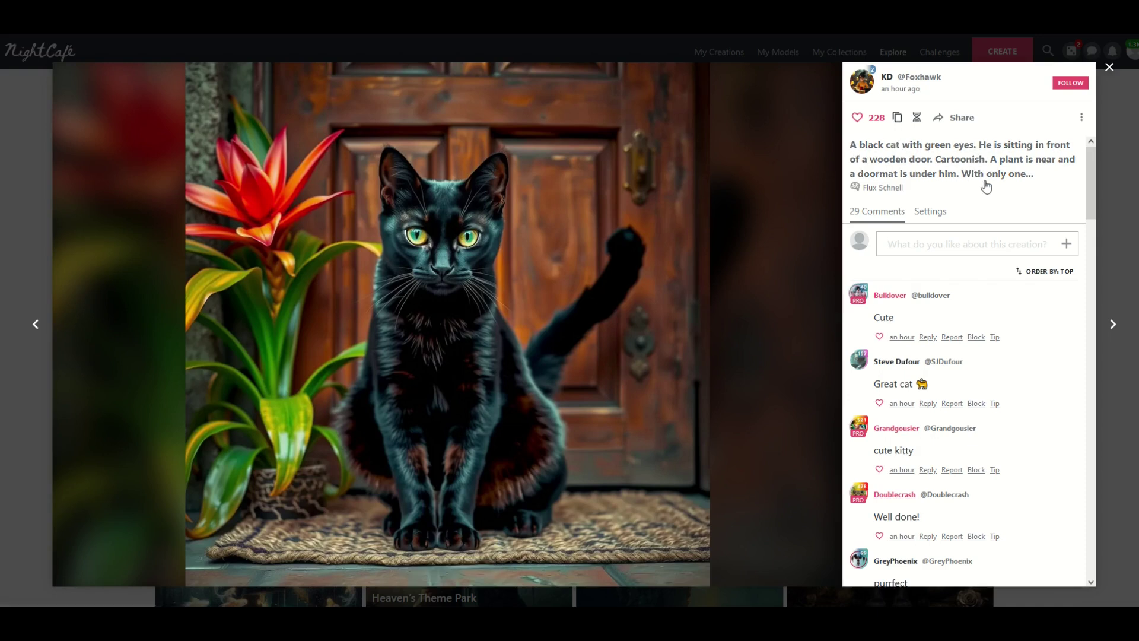
Step: Open the full page of the black cat artwork and examine its text prompts and revised prompt
left_click(877, 163)
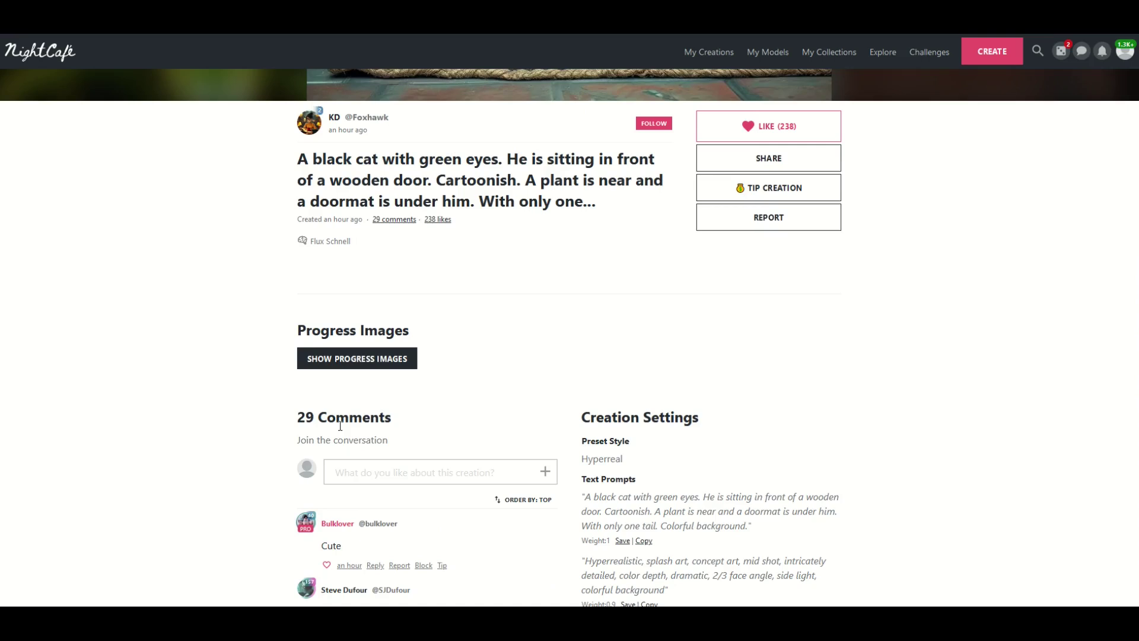
scroll(320, 451, "down", 4)
left_click_drag(581, 318, 751, 339)
left_click_drag(581, 333, 671, 464)
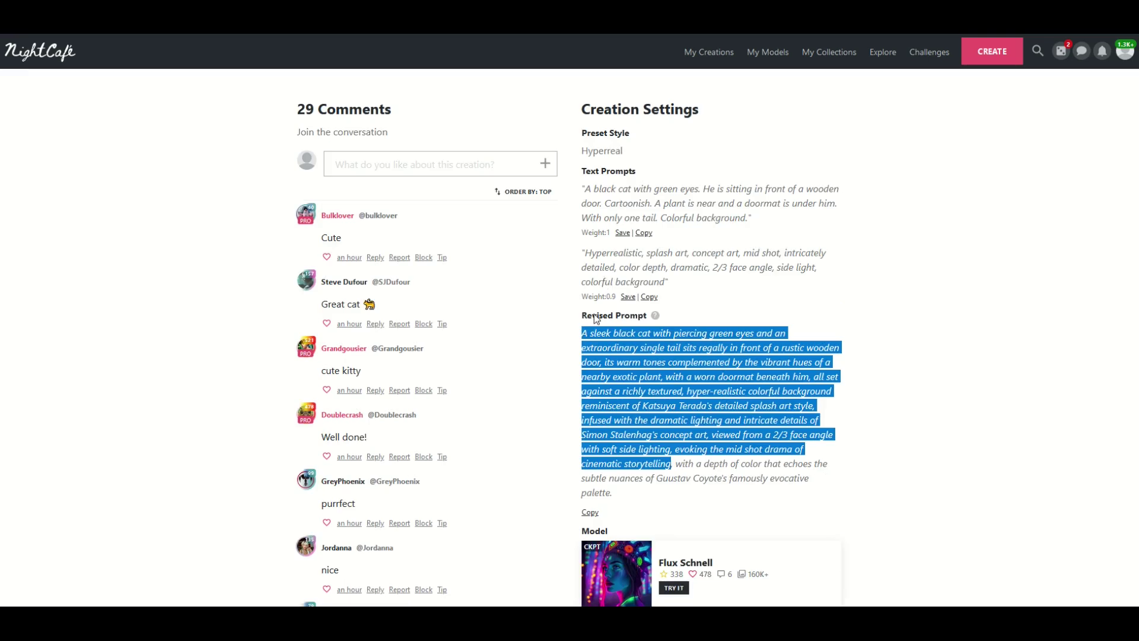
left_click(592, 328)
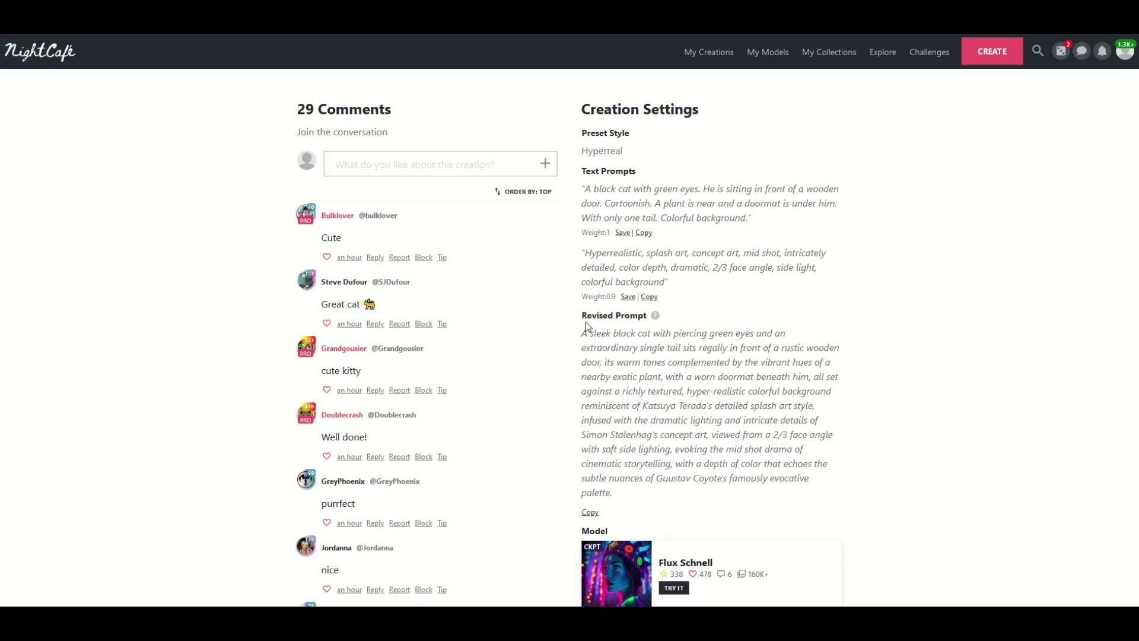
left_click_drag(585, 318, 652, 405)
left_click_drag(587, 333, 677, 495)
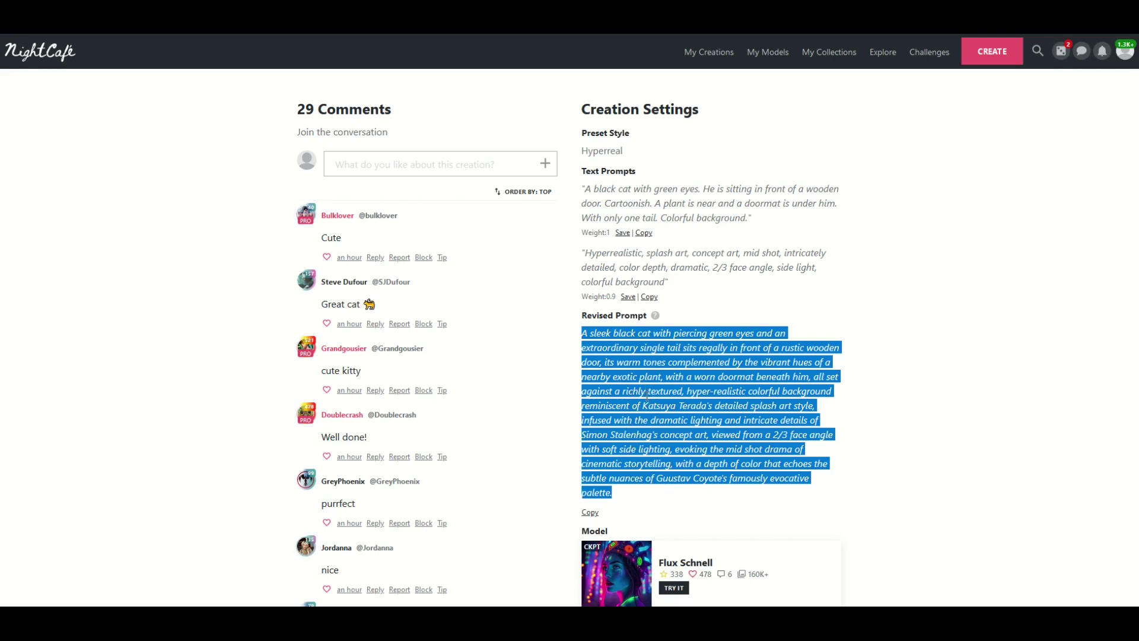
Step: Leave the black cat artwork's page and open the image creator
scroll(646, 392, "up", 12)
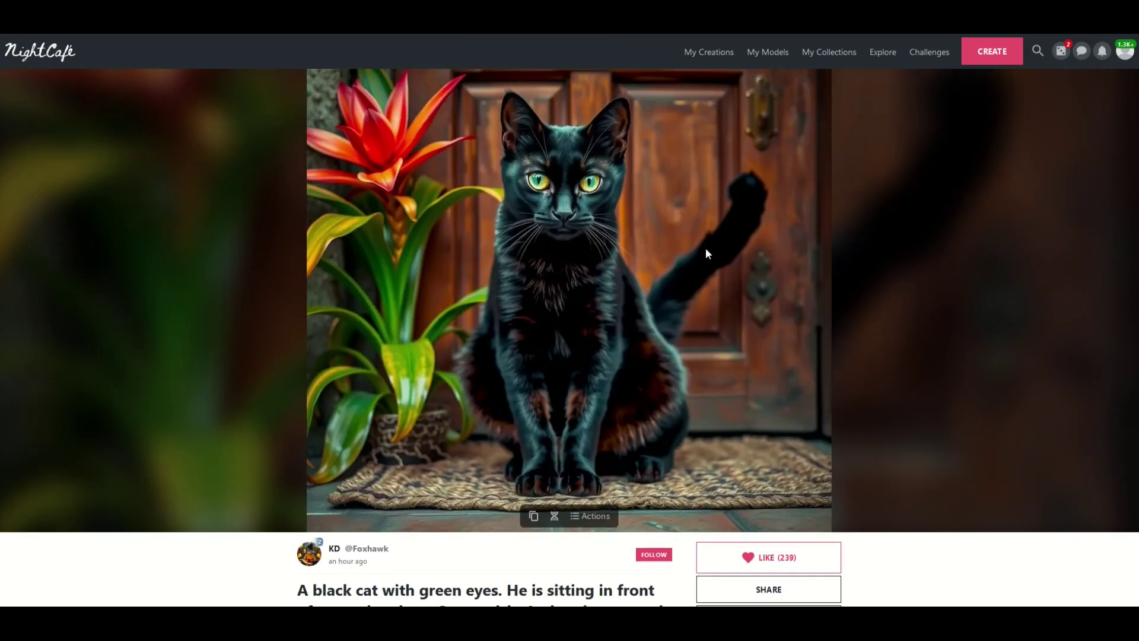
left_click(978, 56)
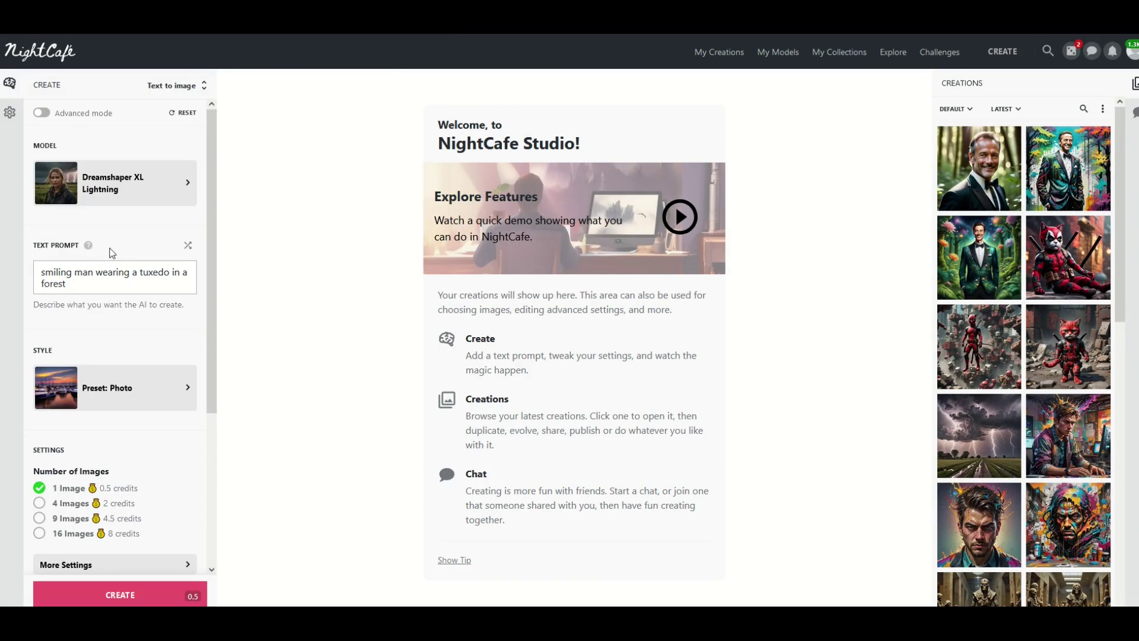
Step: Add a run of blank lines after the tuxedo text prompt to enlarge its box, and select the prompt's words
left_click(75, 283)
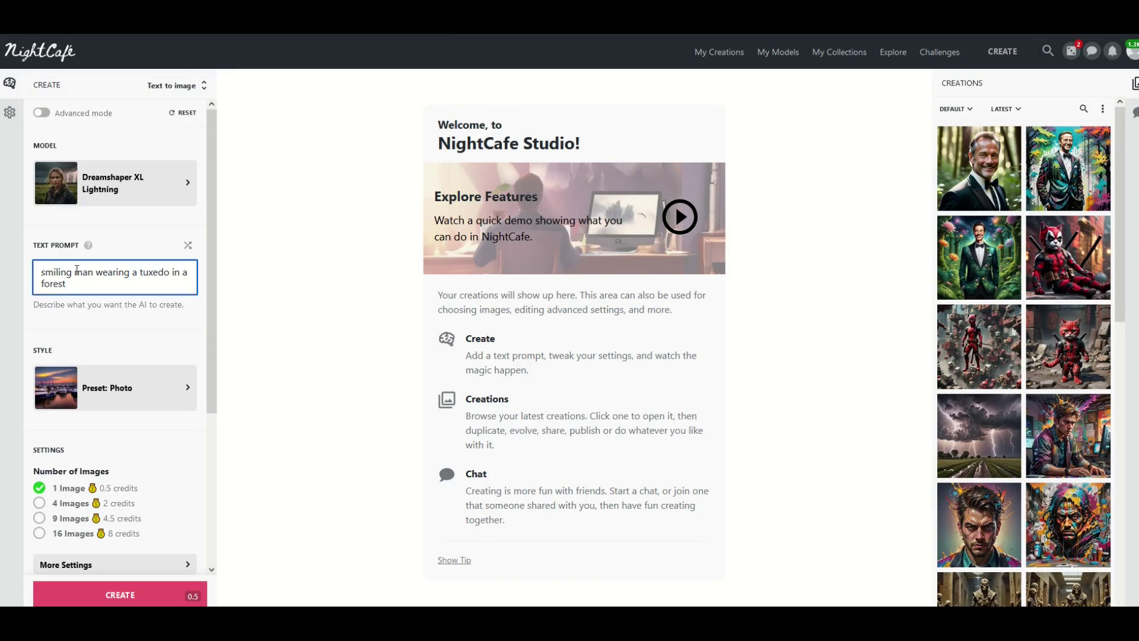
key("Return")
key("Return")
key("Return")
key("Return")
key("Return")
key("Return")
key("Return")
key("Return")
key("Return")
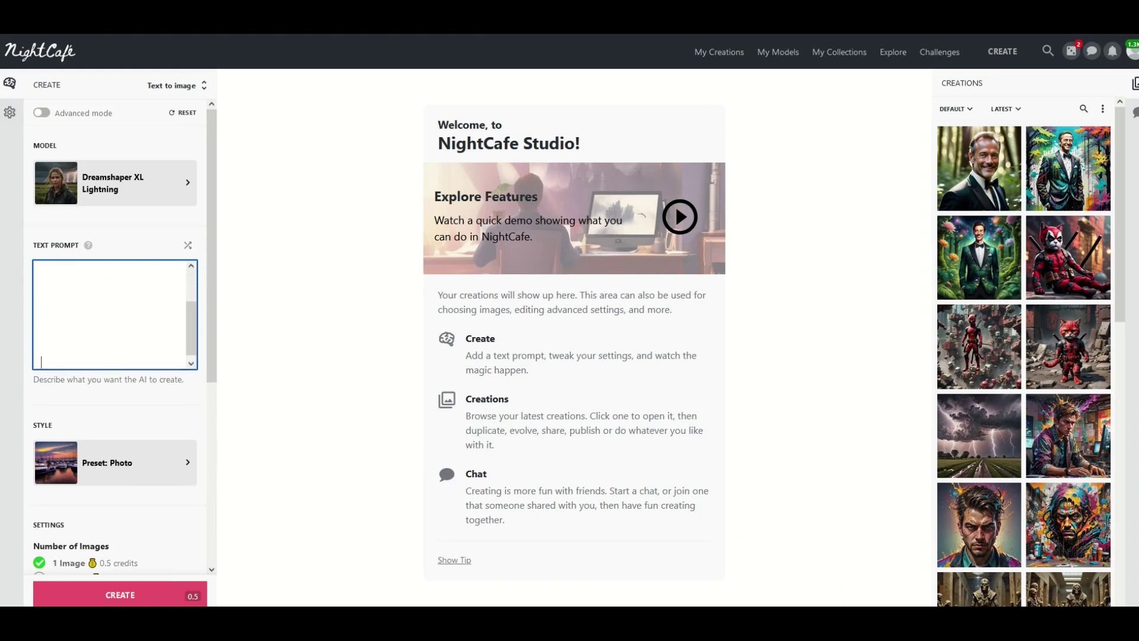
scroll(46, 314, "up", 3)
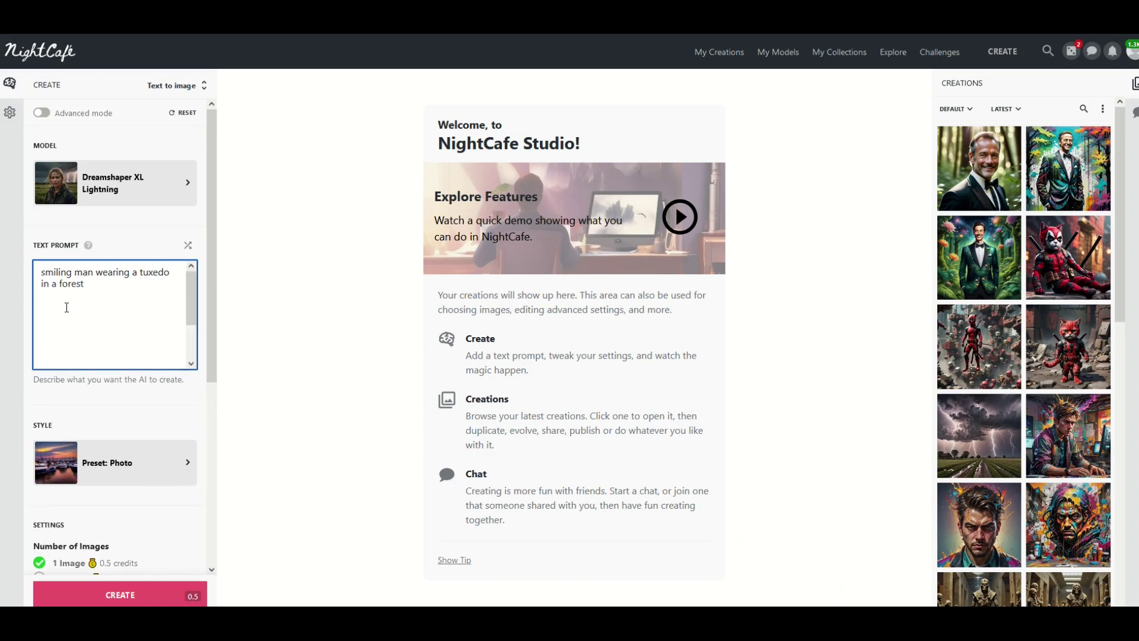
left_click_drag(98, 294, 11, 269)
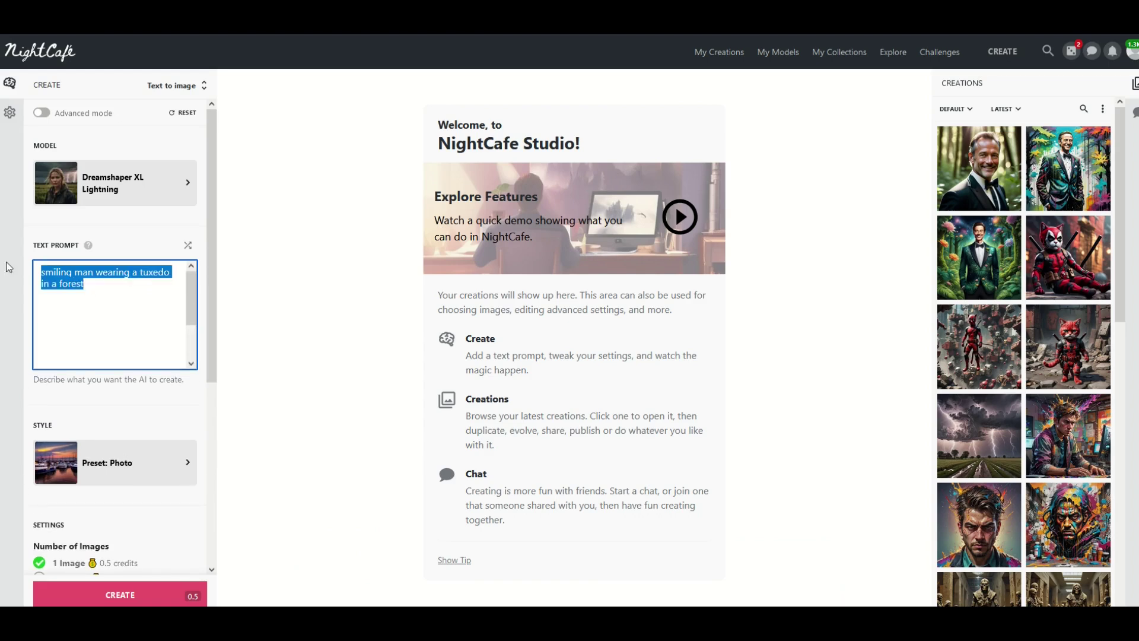